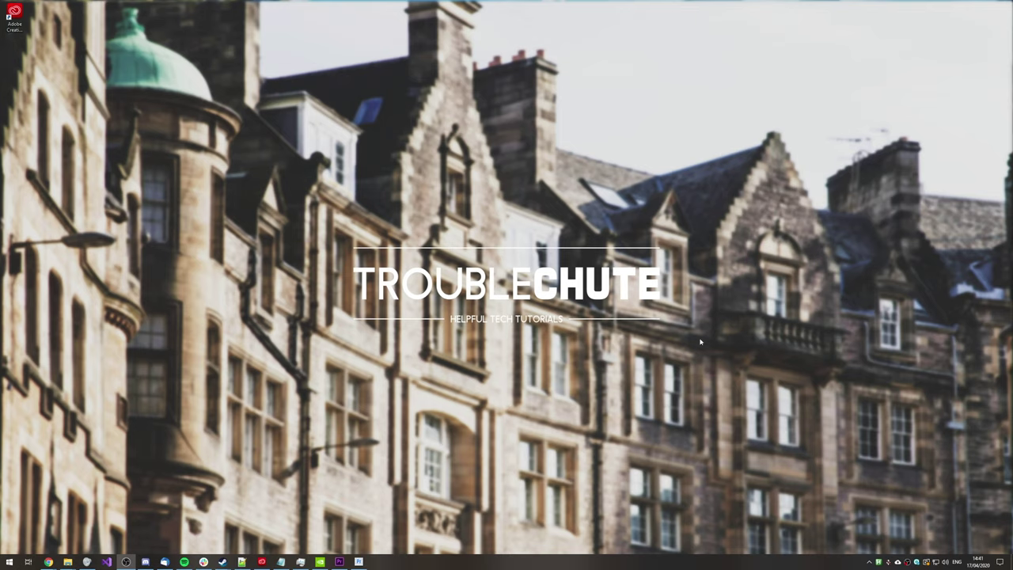
pyautogui.click(338, 561)
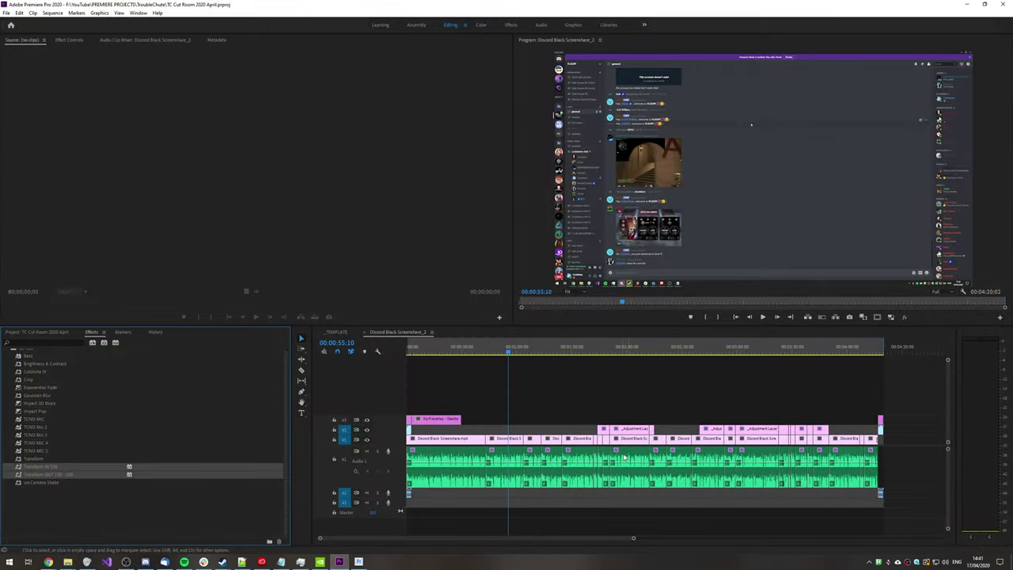
pyautogui.click(550, 381)
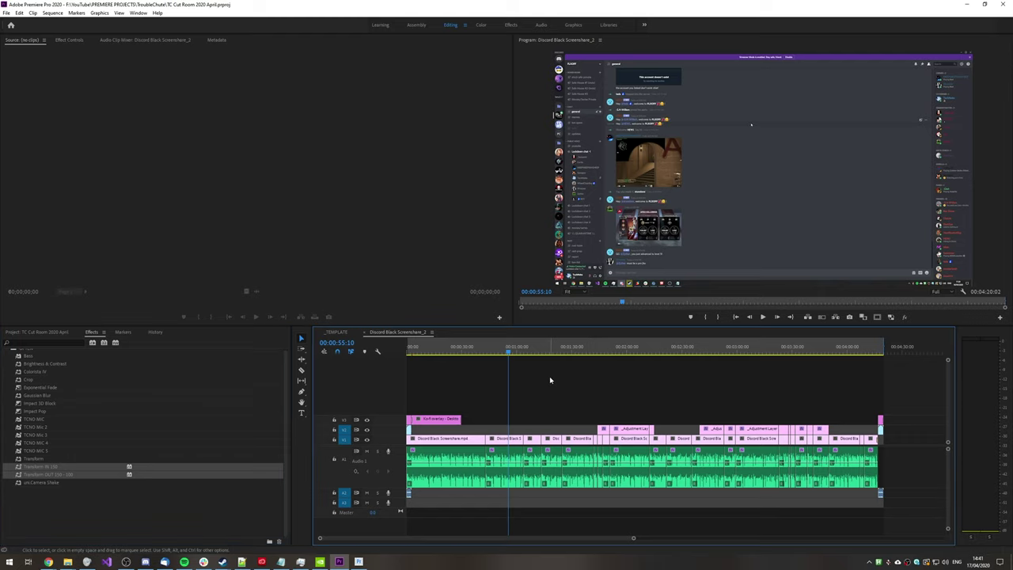
pyautogui.scroll(2, 215, 419)
pyautogui.click(9, 404)
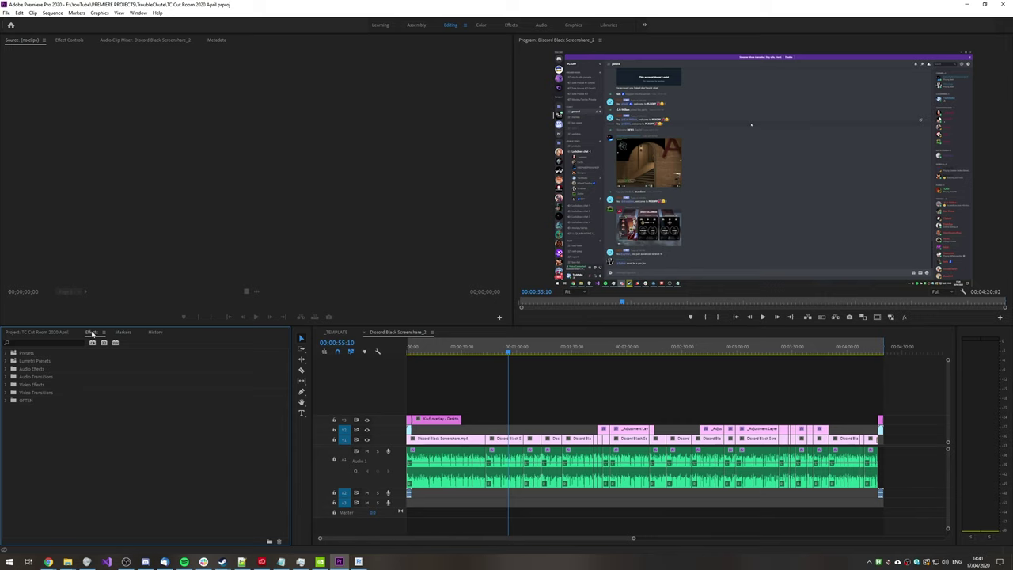
pyautogui.click(5, 401)
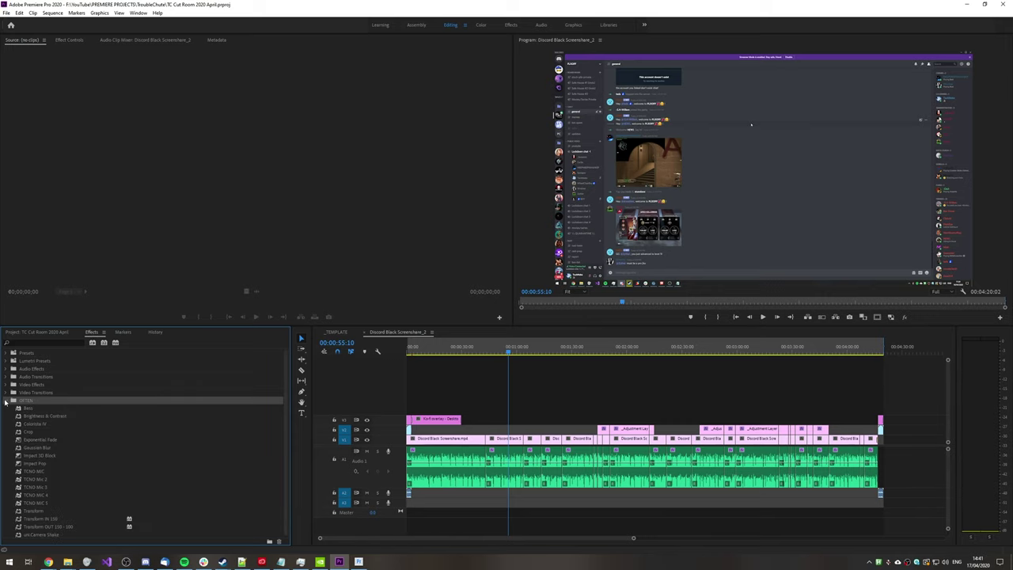
pyautogui.scroll(-1, 65, 480)
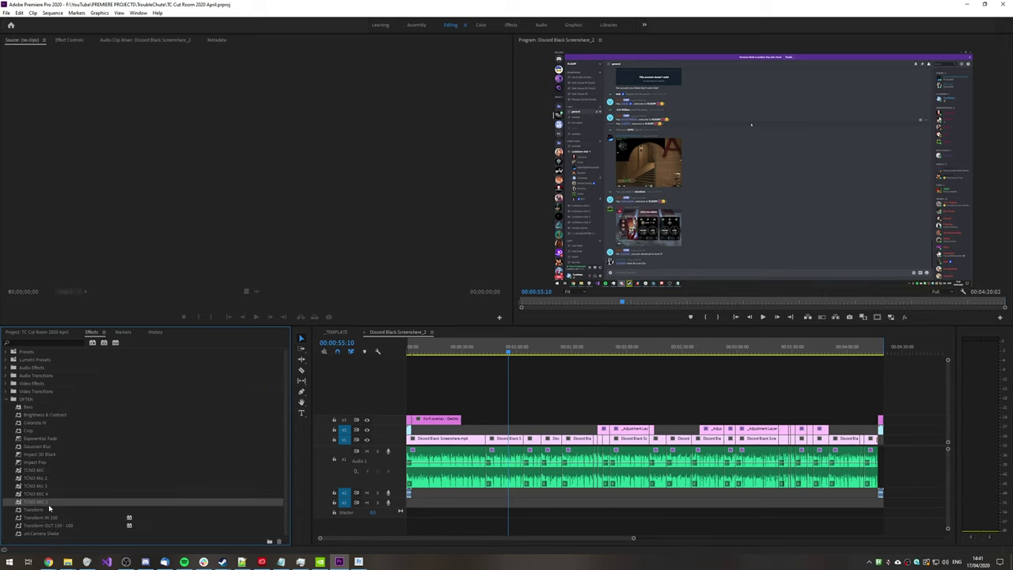
pyautogui.click(49, 509)
pyautogui.click(57, 535)
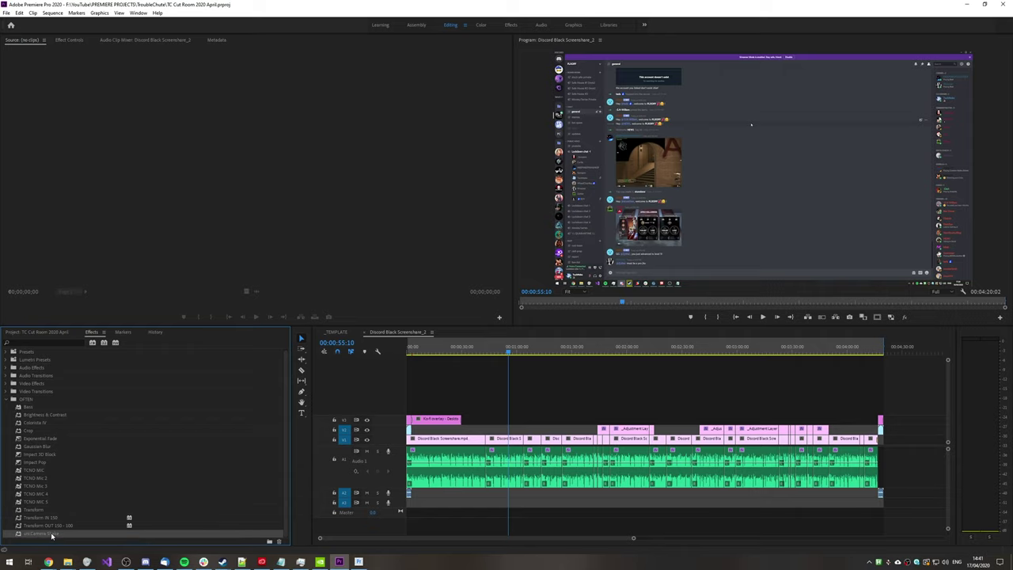
pyautogui.click(45, 518)
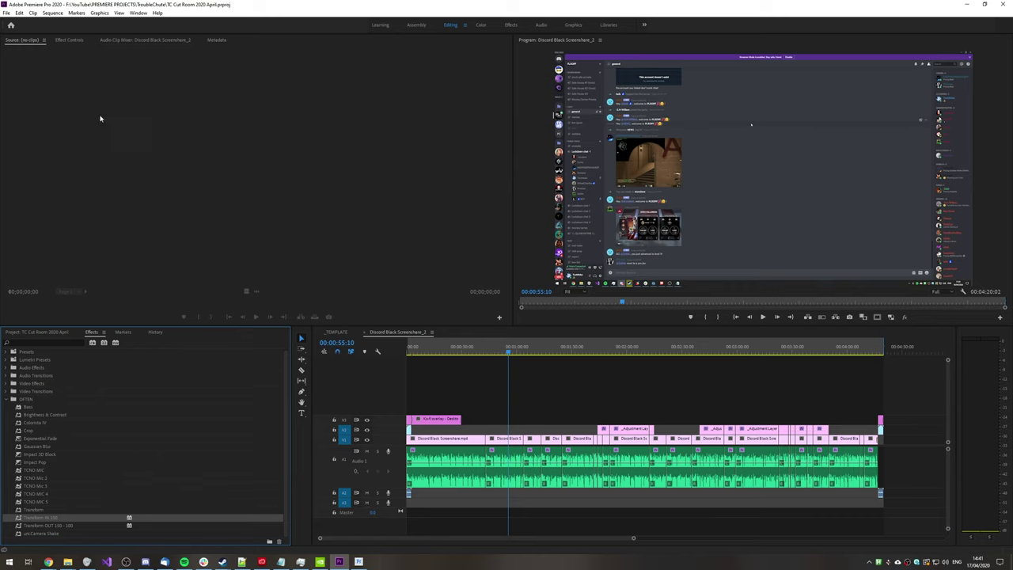
pyautogui.click(19, 14)
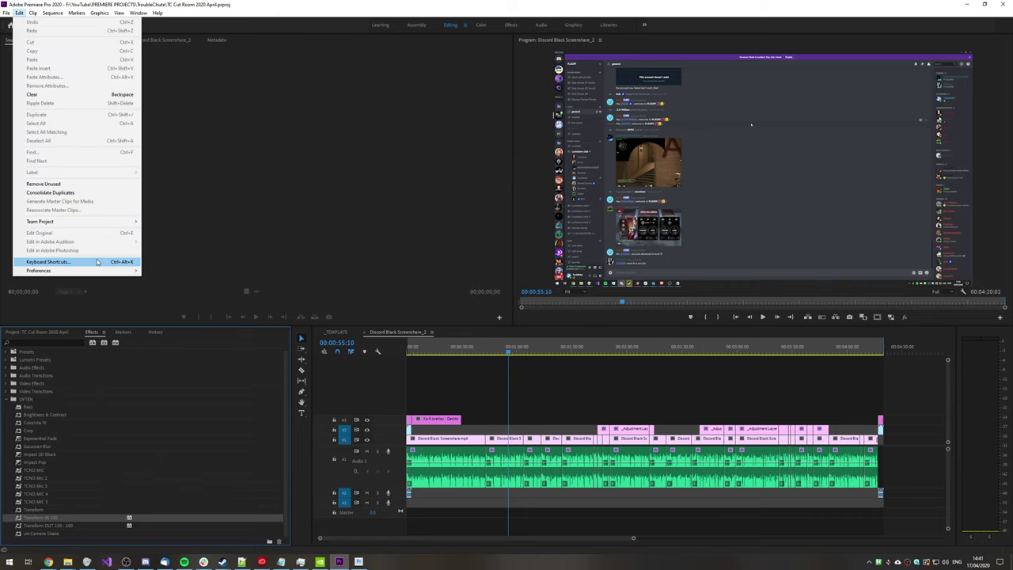
pyautogui.click(47, 262)
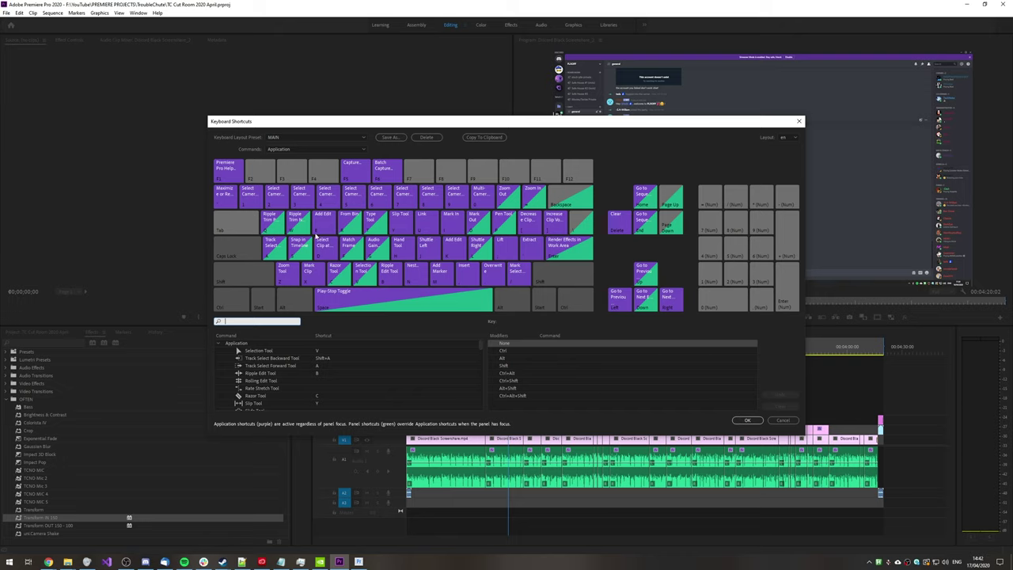
pyautogui.click(798, 120)
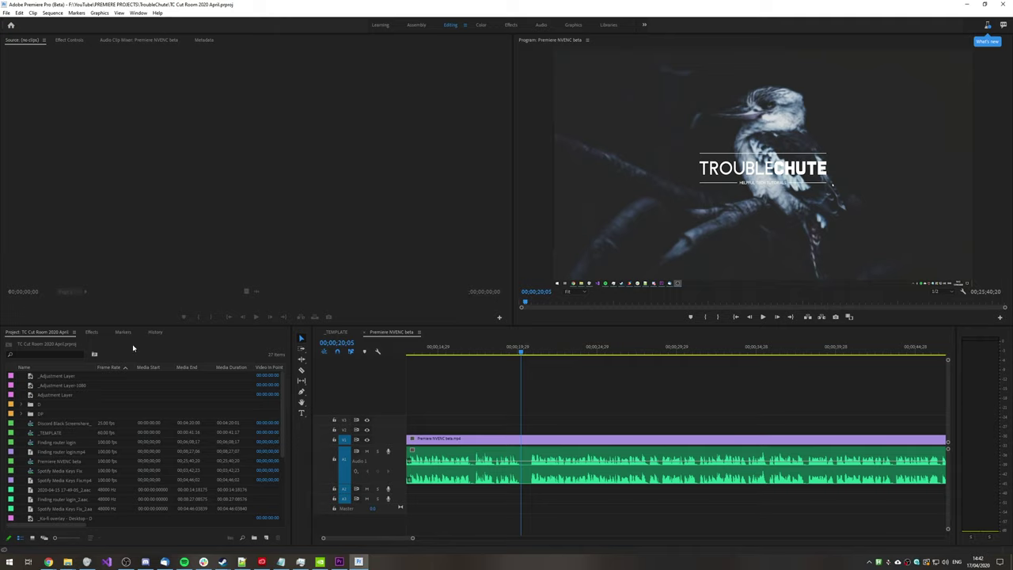
# Step: Expand the Effects panel's Presets folder, then check the Keyboard Layout Preset list in Keyboard Shortcuts
pyautogui.click(91, 332)
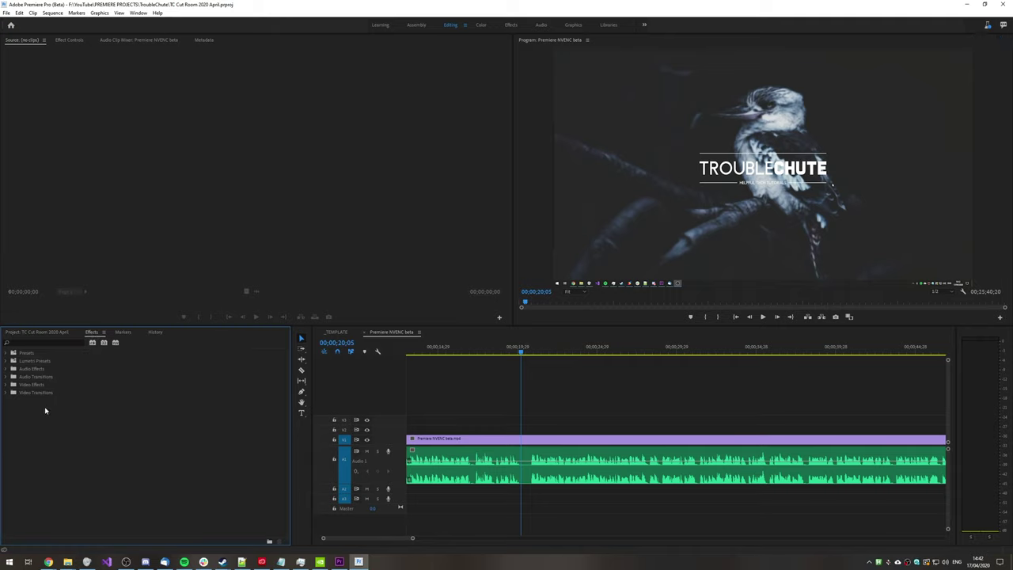
pyautogui.doubleClick(13, 354)
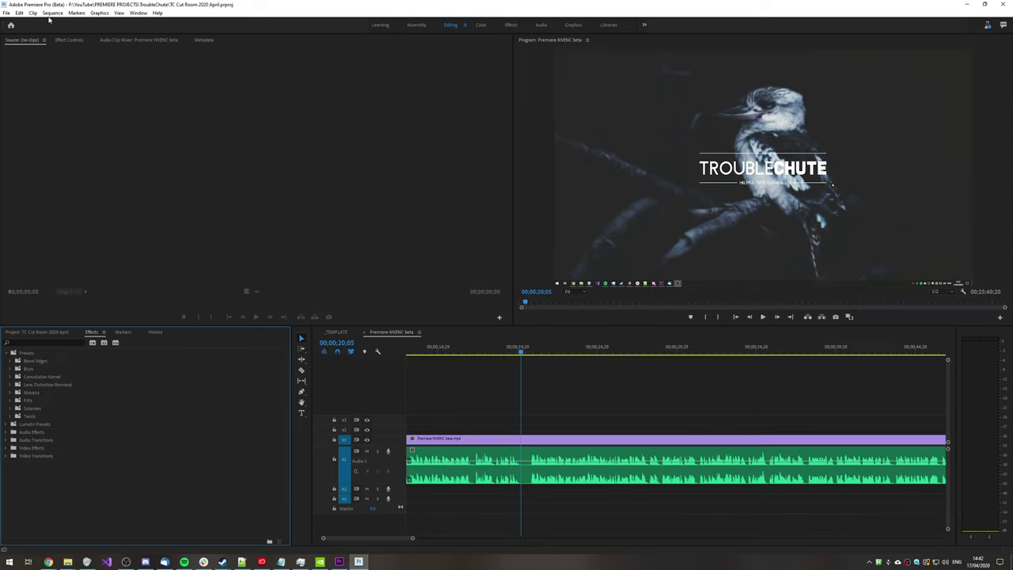
pyautogui.click(19, 13)
pyautogui.click(55, 262)
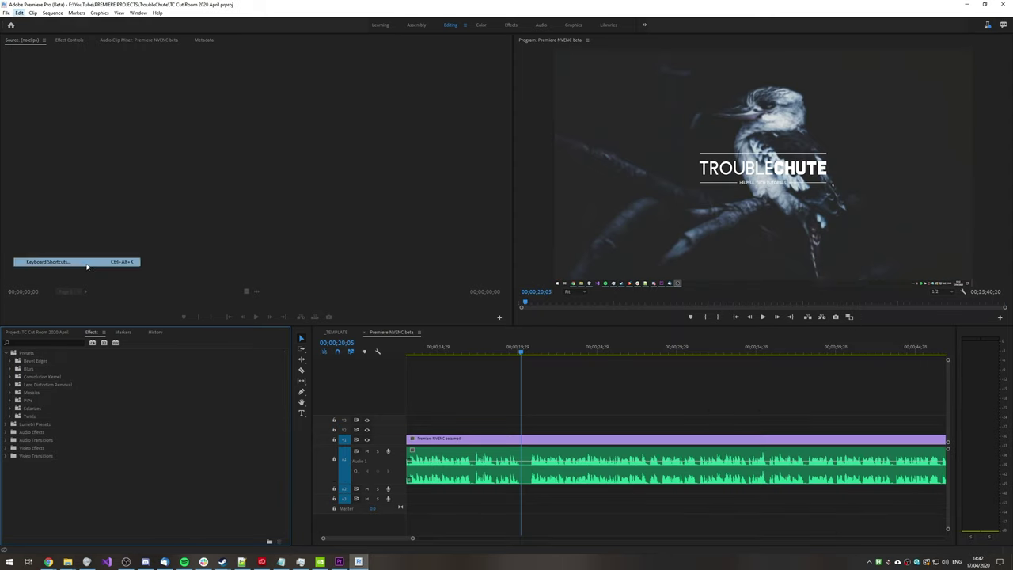
pyautogui.click(307, 136)
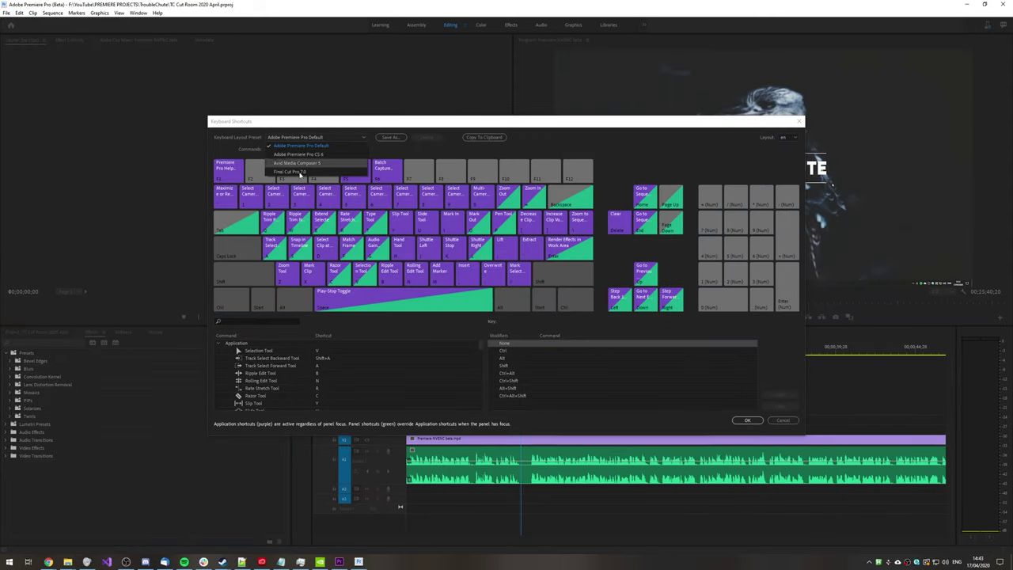
pyautogui.click(314, 154)
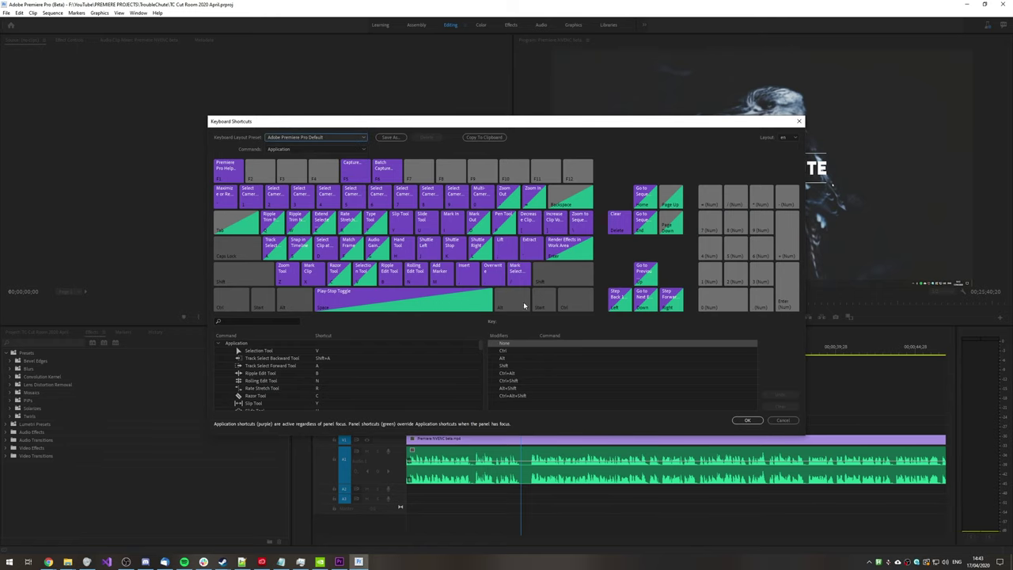
pyautogui.click(799, 121)
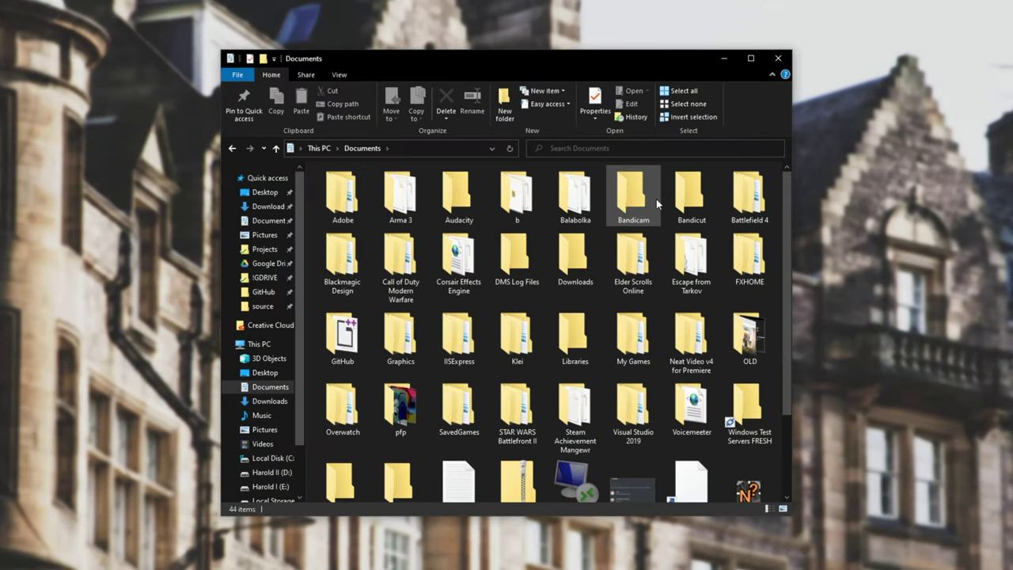
# Step: Inspect the regular Premiere Pro 14.0 folder under Documents > Adobe, including Extension Config.xml and Plugin Loading.log
pyautogui.doubleClick(357, 209)
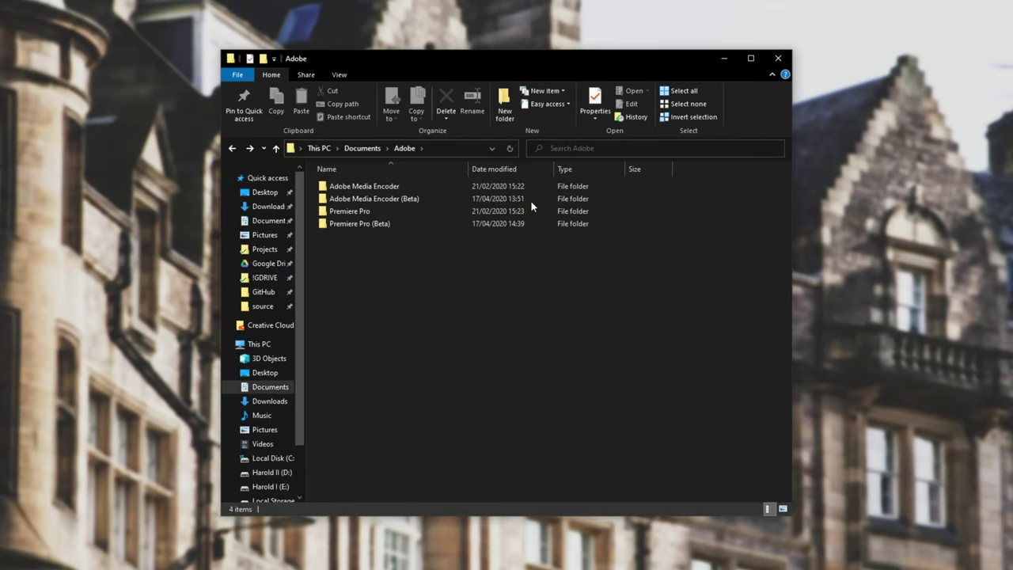
pyautogui.click(411, 211)
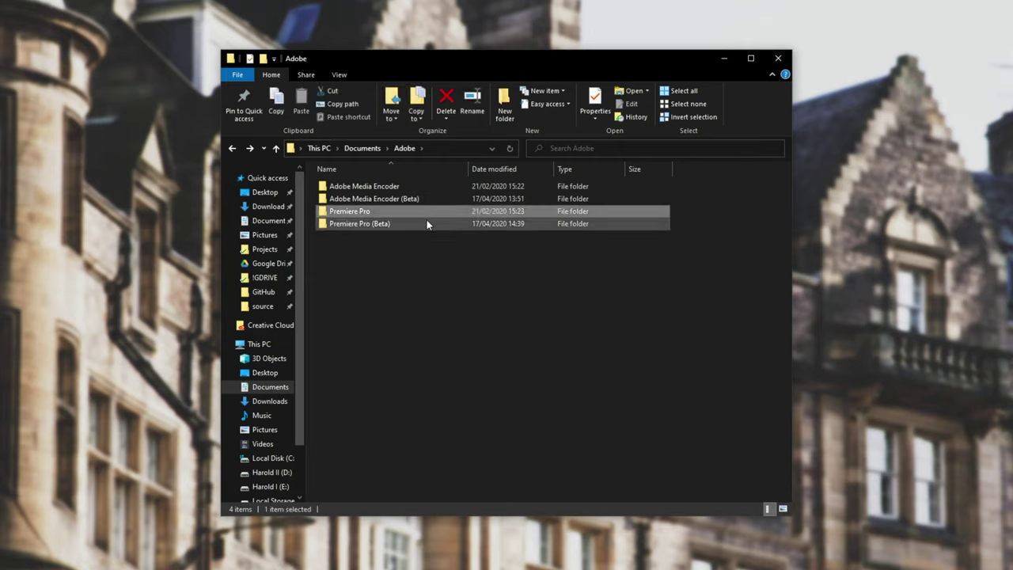
pyautogui.click(427, 223)
pyautogui.click(394, 212)
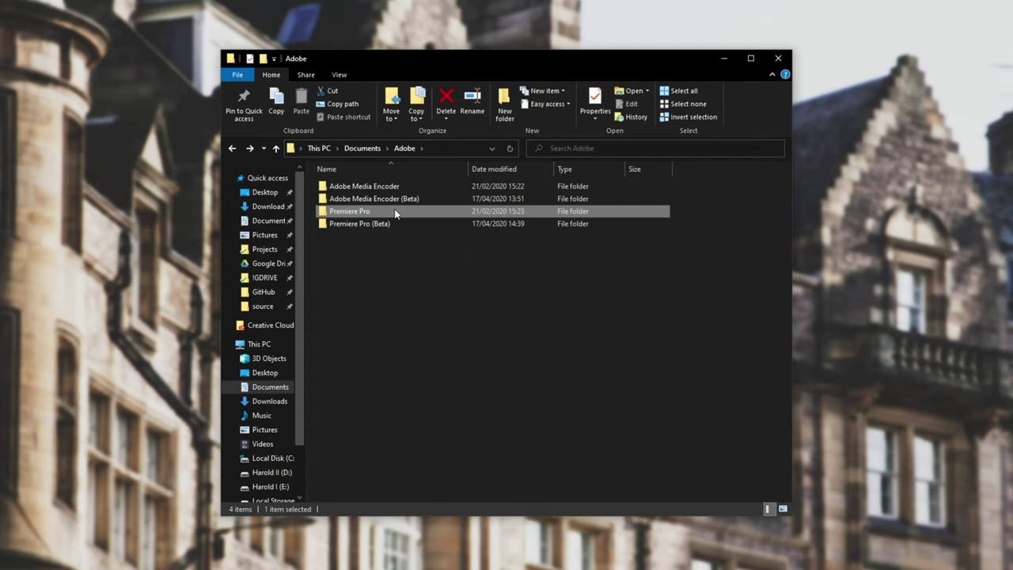
pyautogui.doubleClick(394, 211)
pyautogui.doubleClick(361, 198)
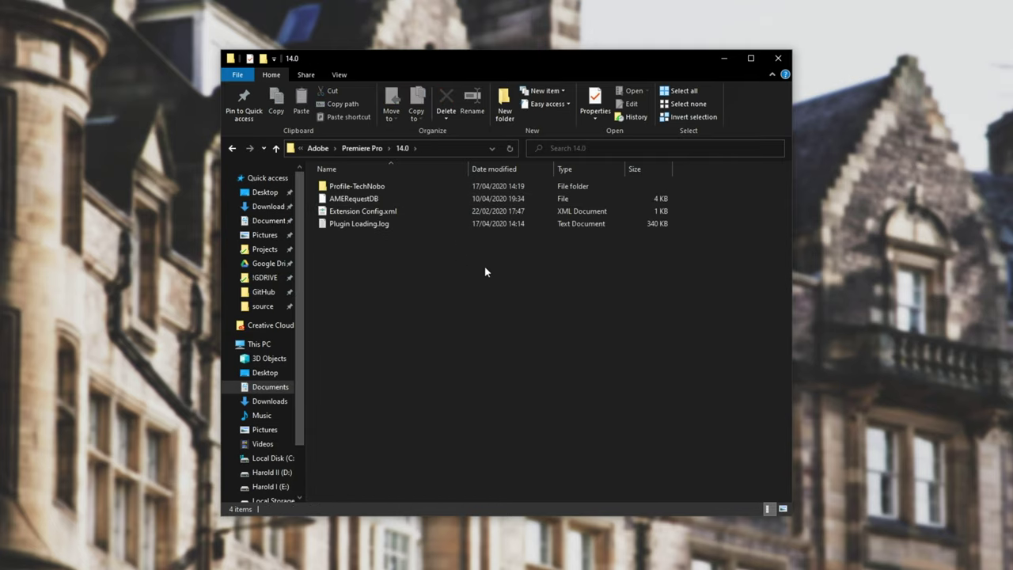
pyautogui.moveTo(483, 271); pyautogui.dragTo(433, 207)
pyautogui.click(415, 255)
# Step: Compare Premiere Pro (Beta)'s 14.0 folder with the regular Premiere Pro 14.0 folder
pyautogui.click(318, 149)
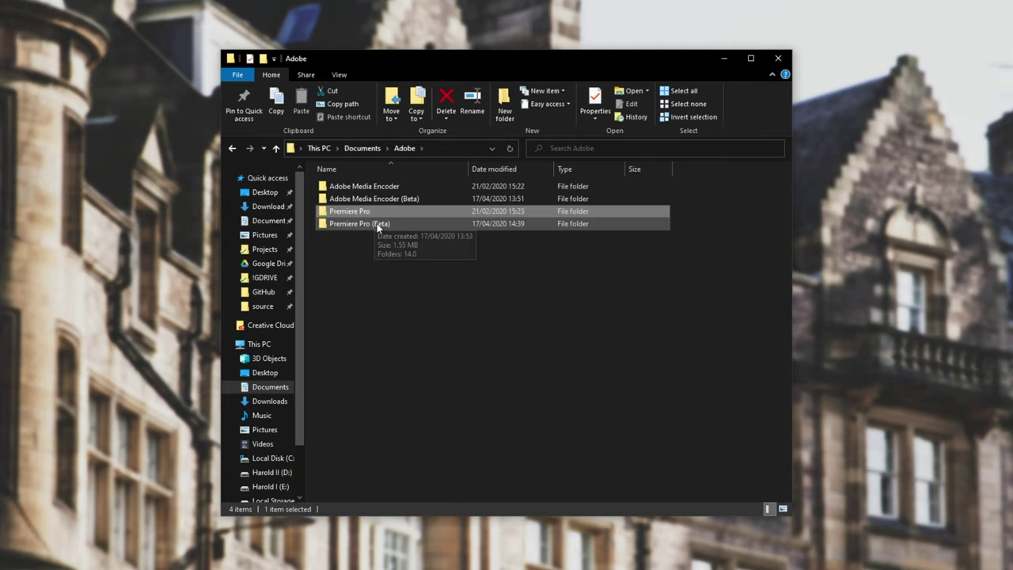
pyautogui.doubleClick(377, 224)
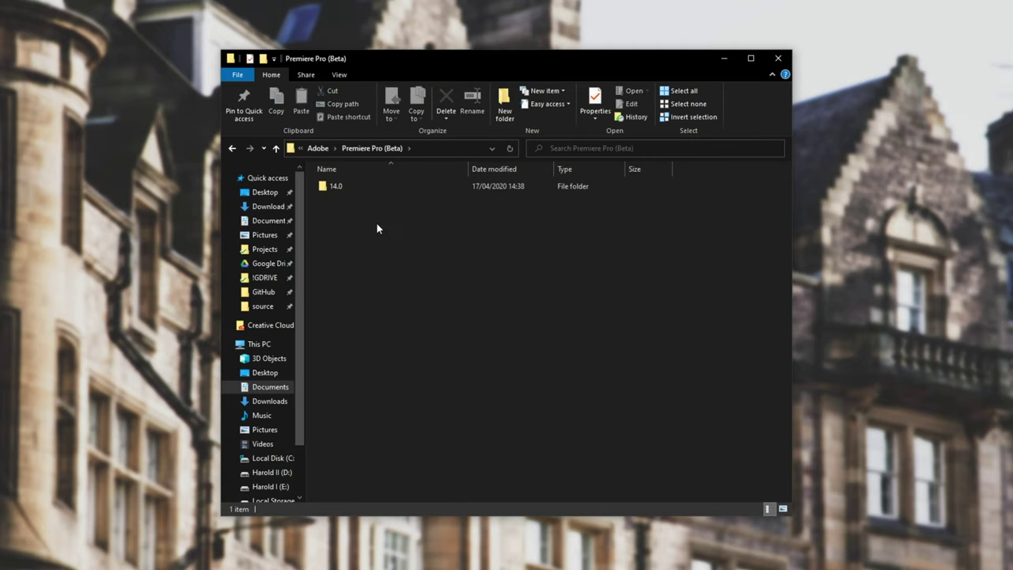
pyautogui.doubleClick(355, 186)
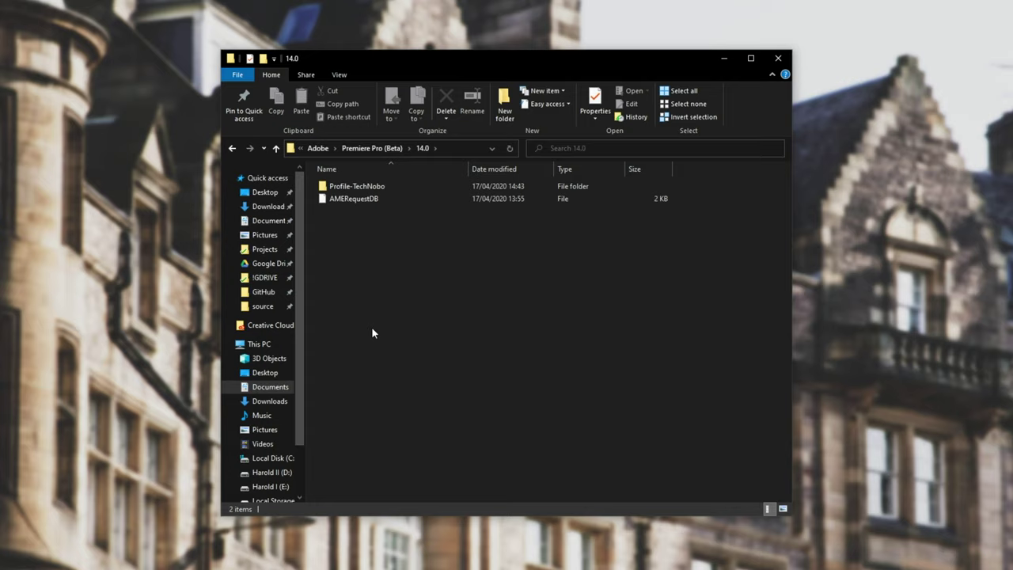
pyautogui.click(317, 148)
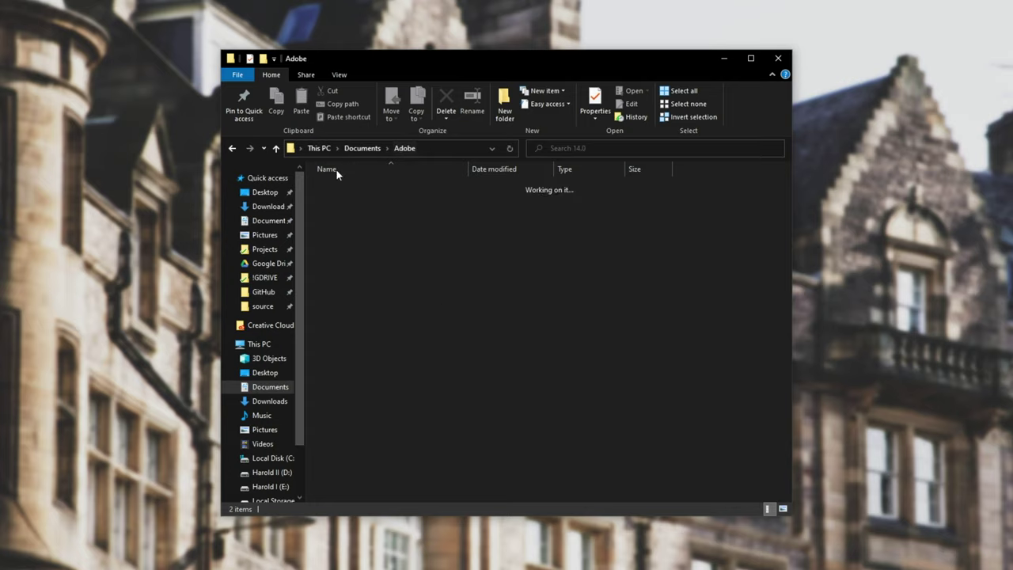
pyautogui.click(357, 213)
pyautogui.doubleClick(357, 213)
pyautogui.click(348, 199)
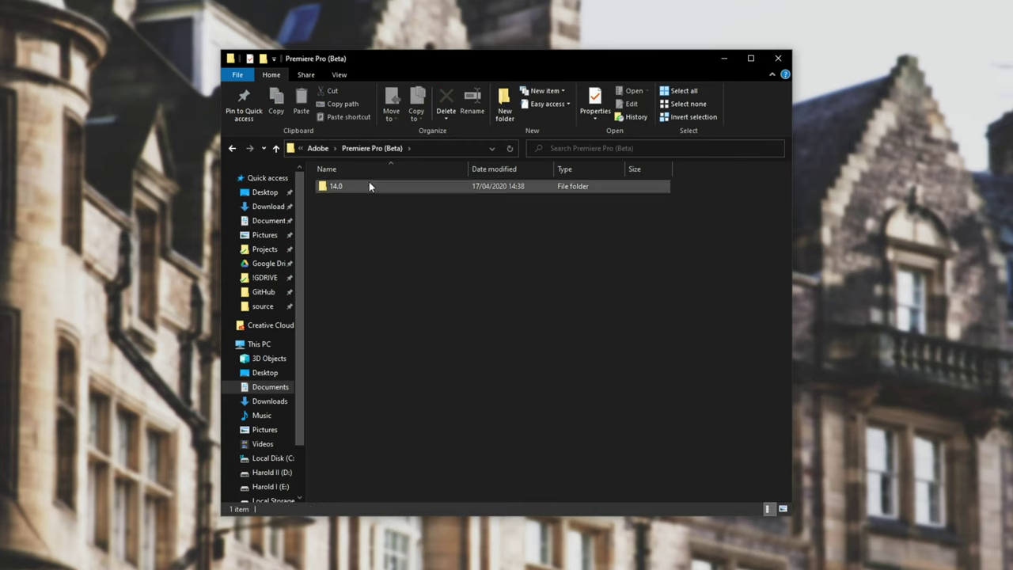
pyautogui.click(357, 186)
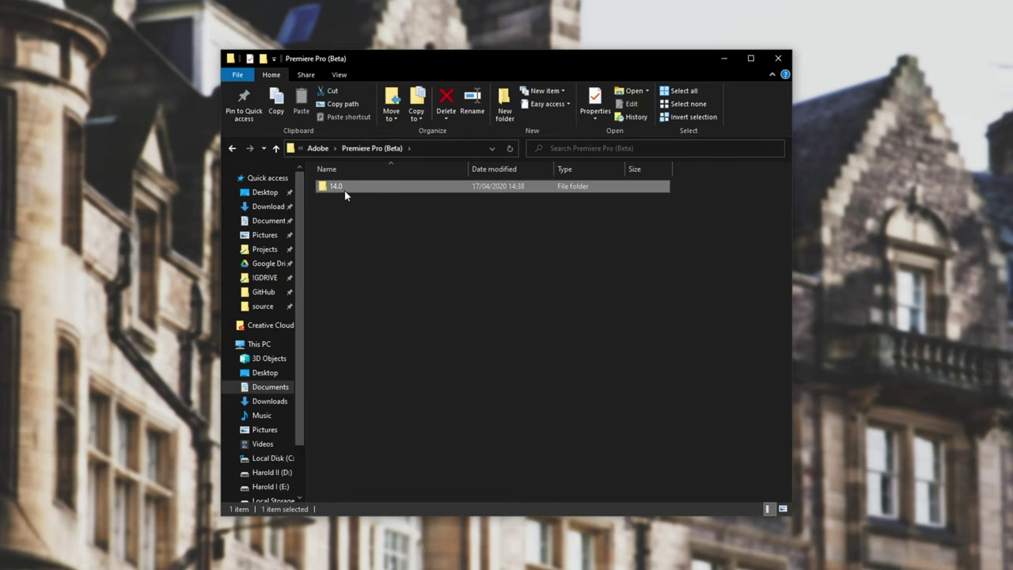
# Step: Go back to Adobe and open the Premiere Pro (Beta) folder showing its 14.0 subfolder
pyautogui.click(318, 148)
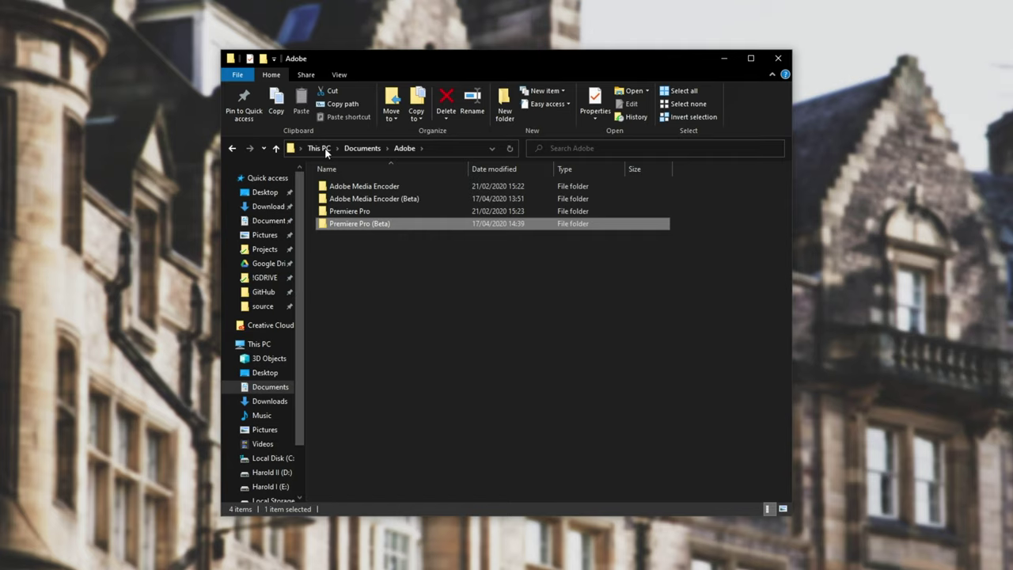
pyautogui.doubleClick(403, 228)
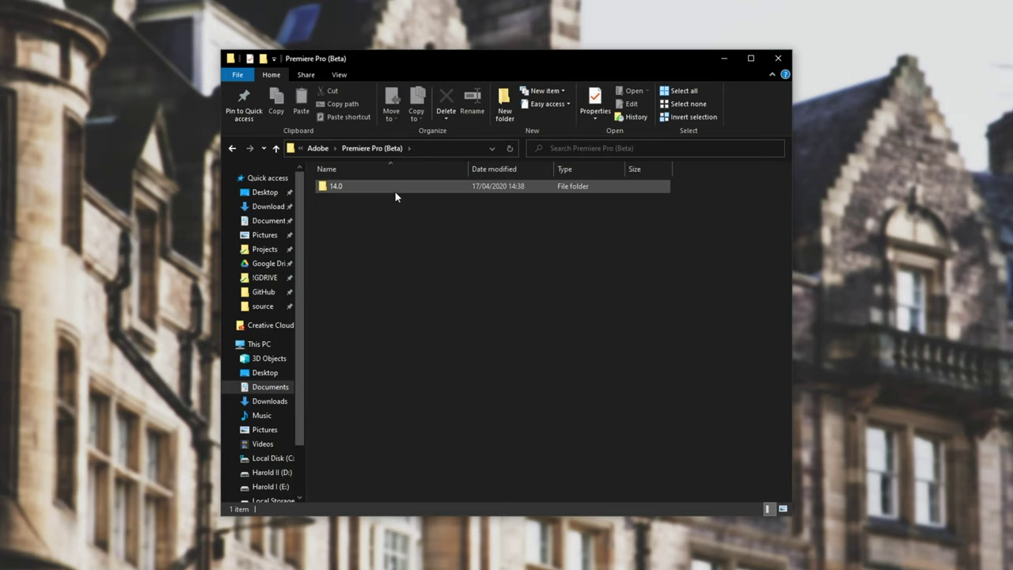
pyautogui.moveTo(395, 193)
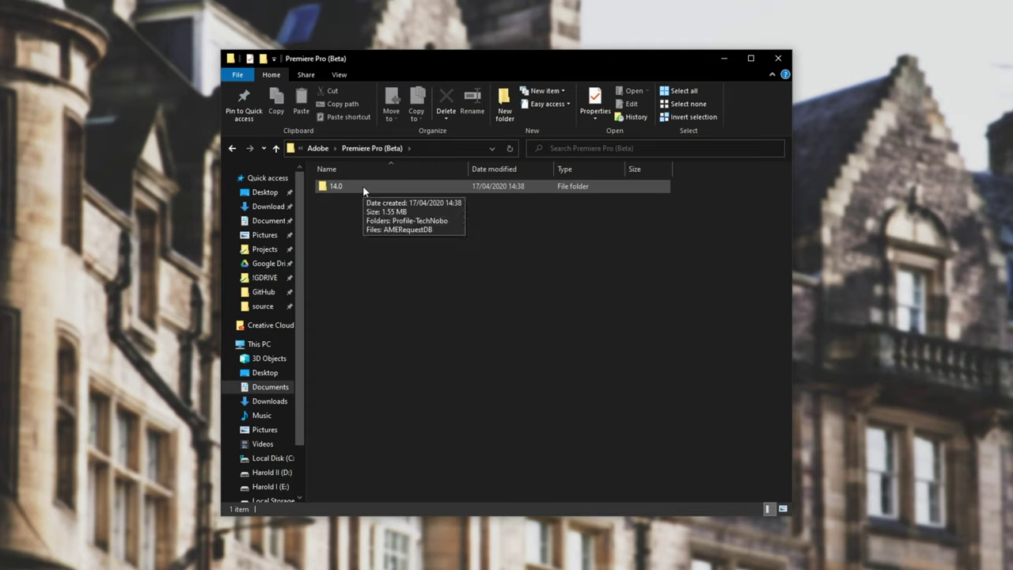
# Step: Rename Premiere Pro (Beta)'s 14.0 folder to '14.0 - Backup'
pyautogui.click(363, 190)
pyautogui.click(346, 188)
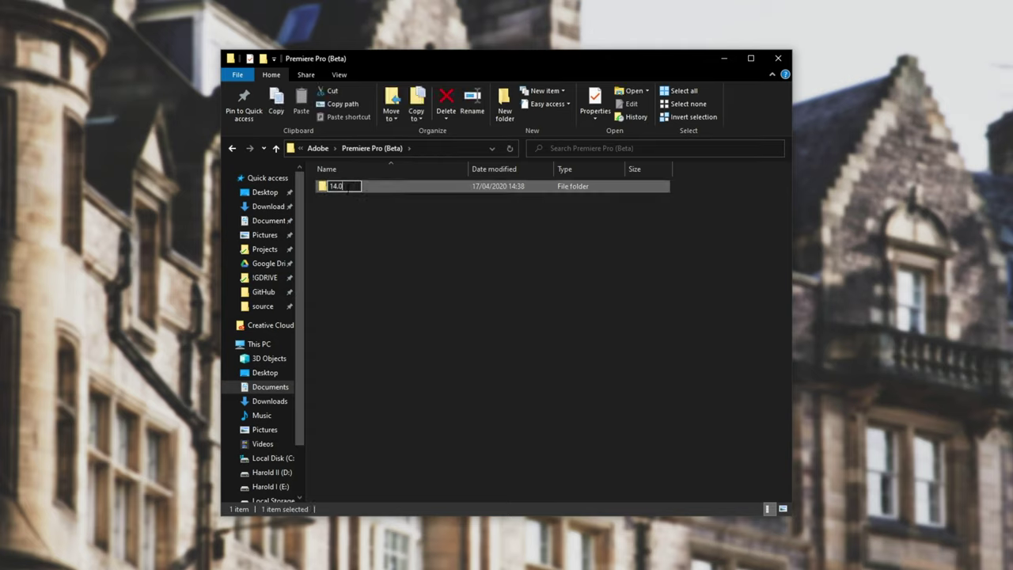
pyautogui.write('- Backup')
pyautogui.press('Return')
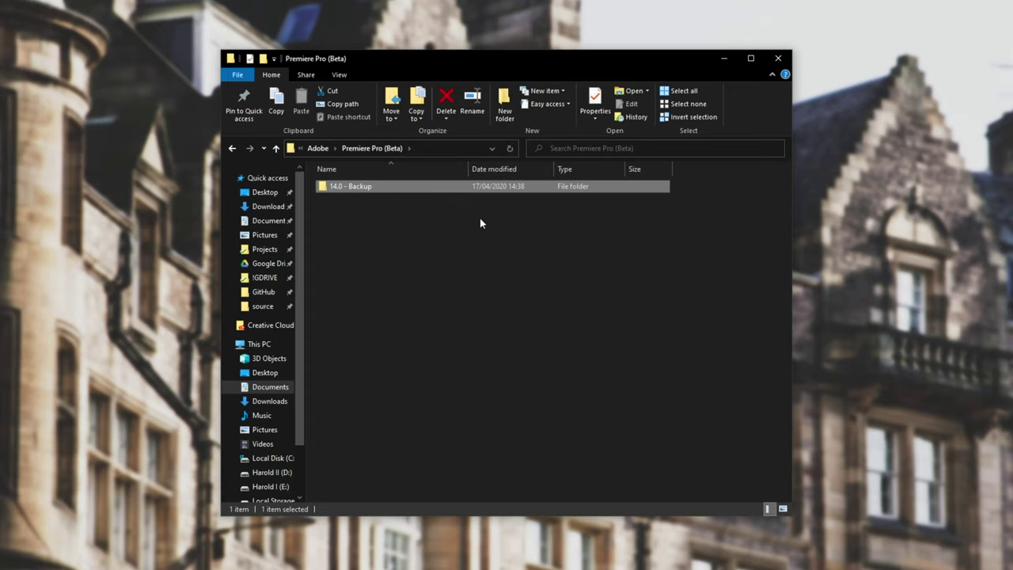
# Step: Select the regular Premiere Pro 14.0 folder for copying into Premiere Pro (Beta)
pyautogui.click(319, 148)
pyautogui.doubleClick(350, 212)
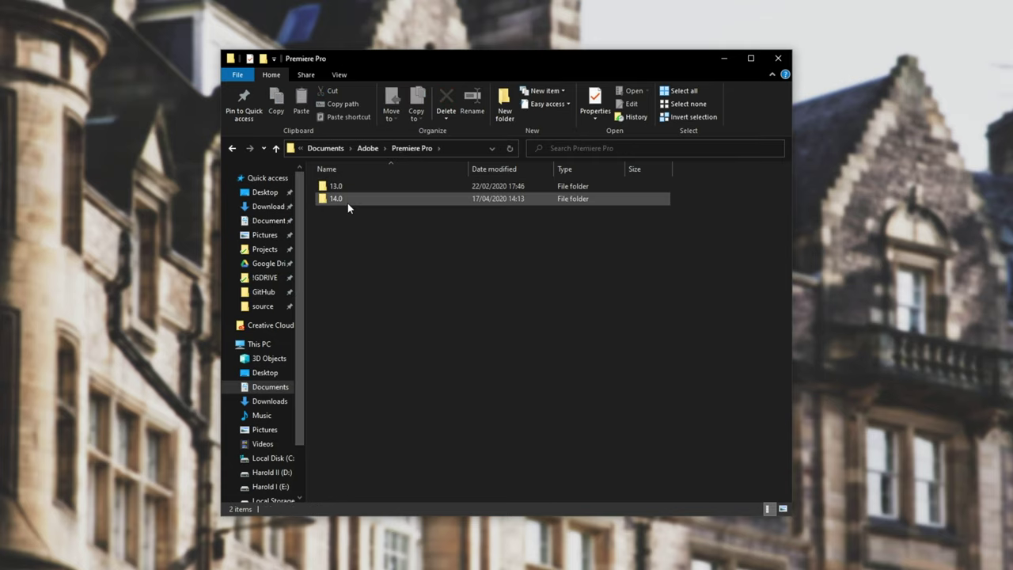
pyautogui.click(349, 202)
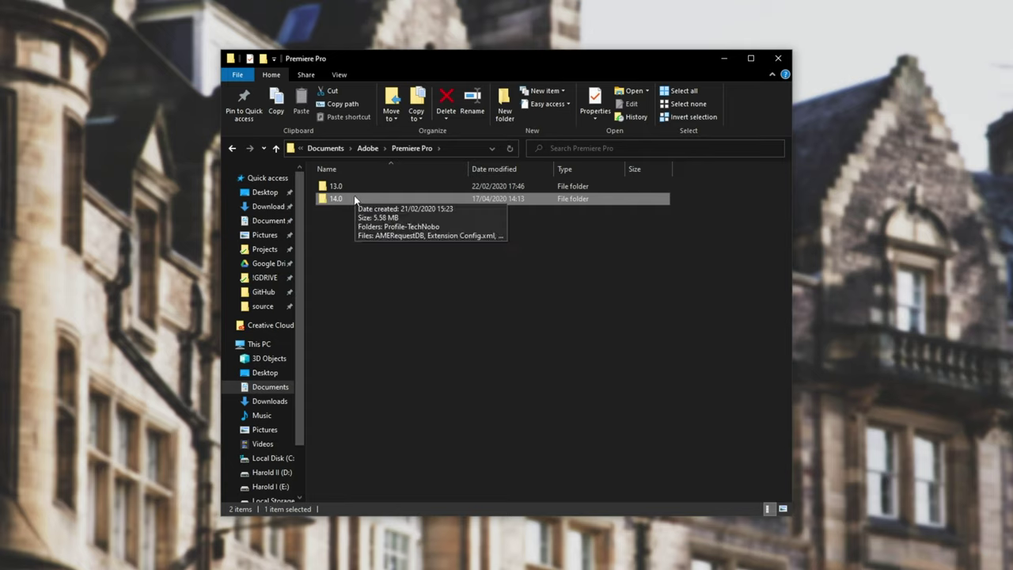
pyautogui.hotkey('alt', 'Up')
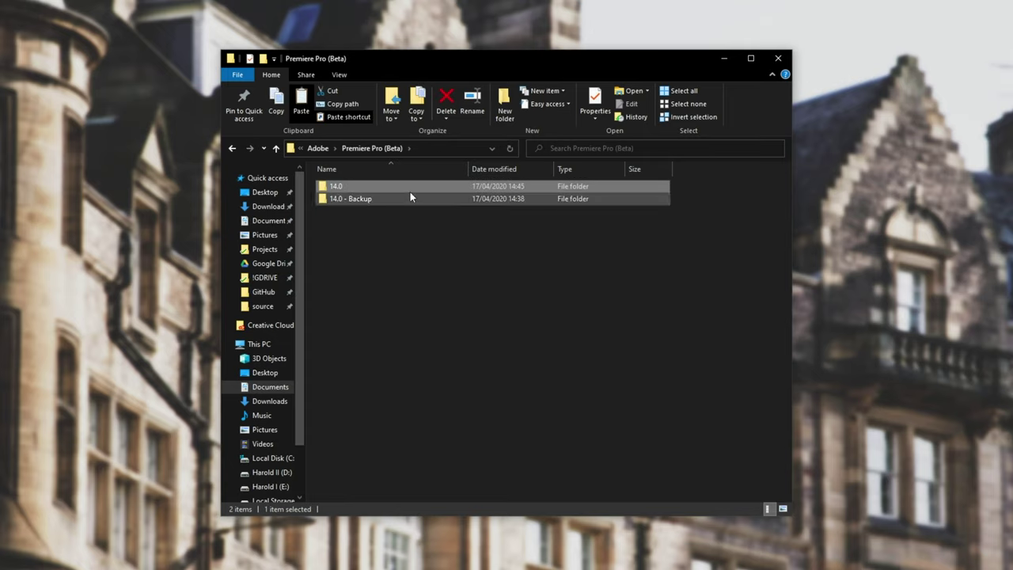
# Step: Compare the contents of the copied 14.0 folder with the 14.0 - Backup folder
pyautogui.doubleClick(410, 191)
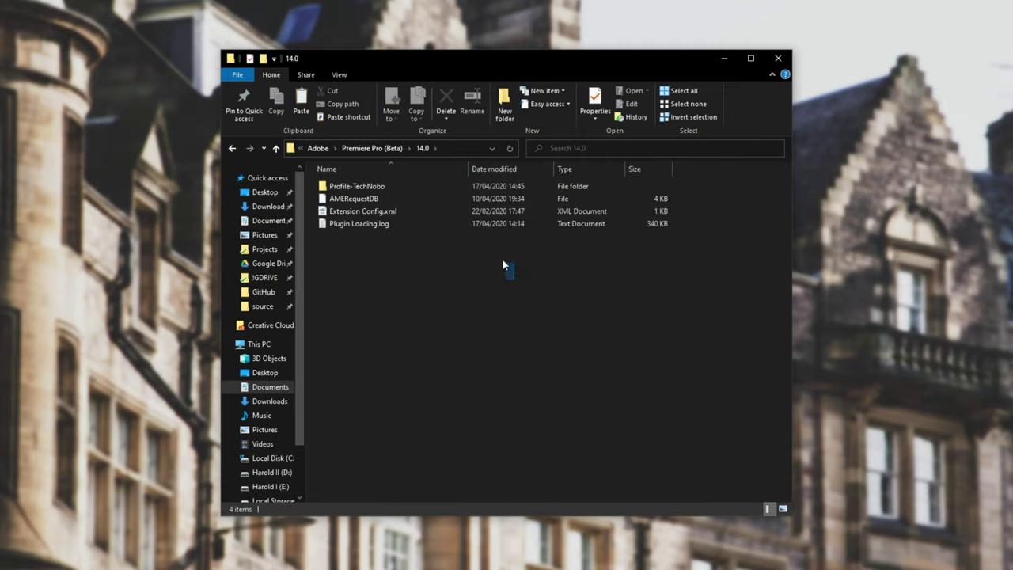
pyautogui.moveTo(501, 258); pyautogui.dragTo(397, 213)
pyautogui.hotkey('alt', 'Up')
pyautogui.doubleClick(388, 200)
pyautogui.moveTo(417, 270); pyautogui.dragTo(358, 162)
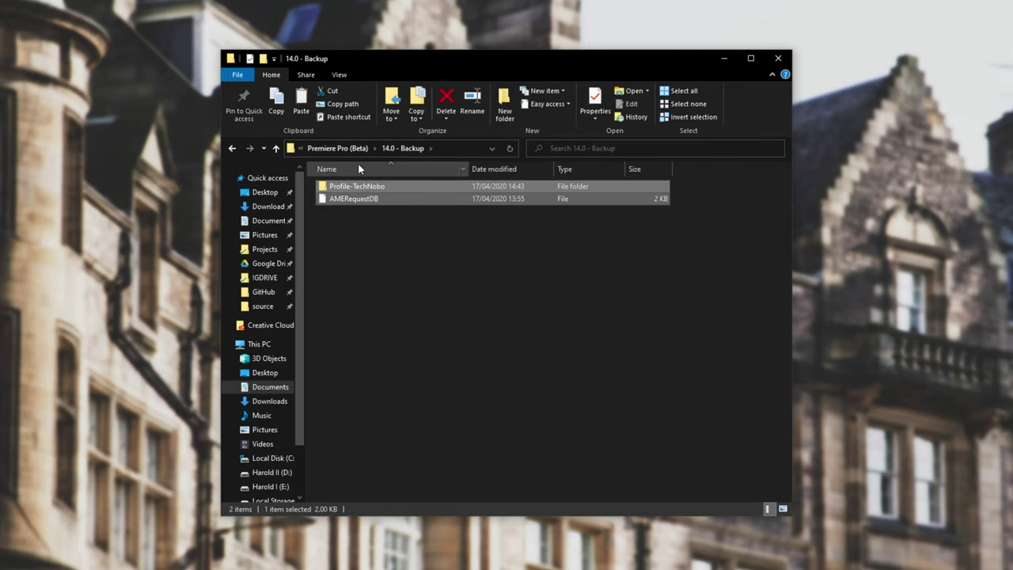
pyautogui.hotkey('alt', 'Up')
pyautogui.click(430, 232)
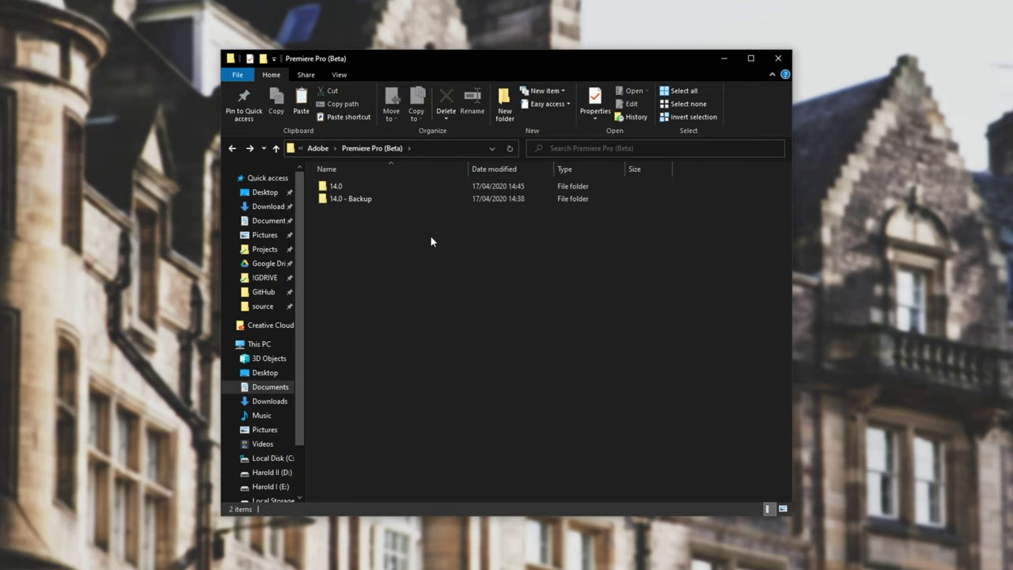
# Step: Select all four items inside the copied 14.0 folder in Premiere Pro (Beta)
pyautogui.click(358, 190)
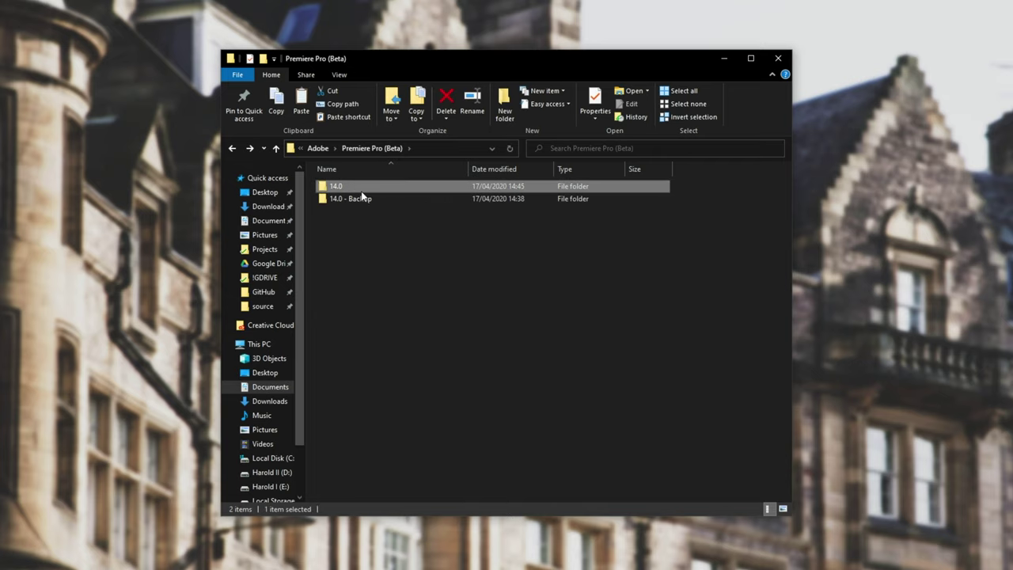
pyautogui.doubleClick(361, 190)
pyautogui.moveTo(447, 302); pyautogui.dragTo(404, 189)
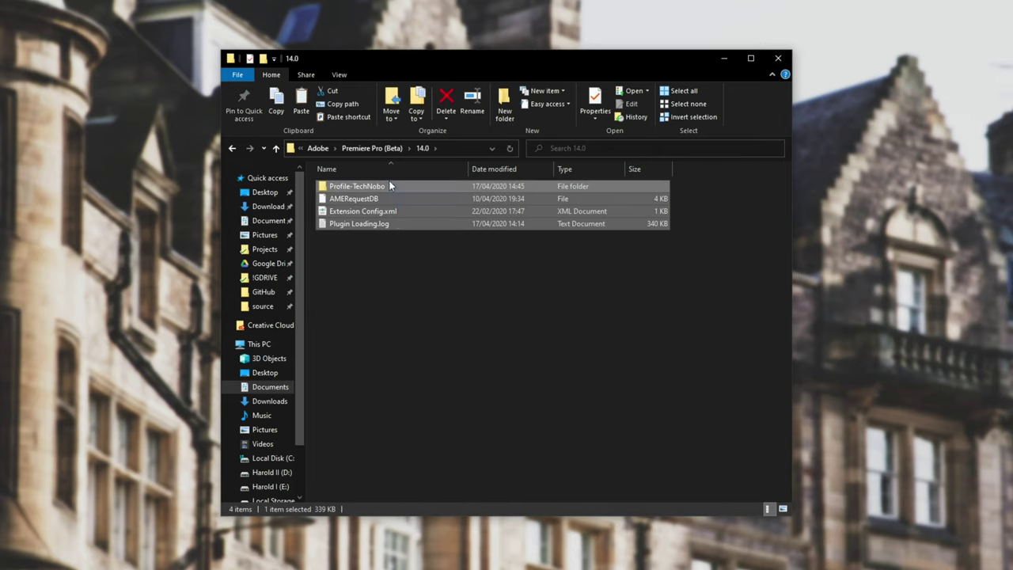
pyautogui.click(387, 148)
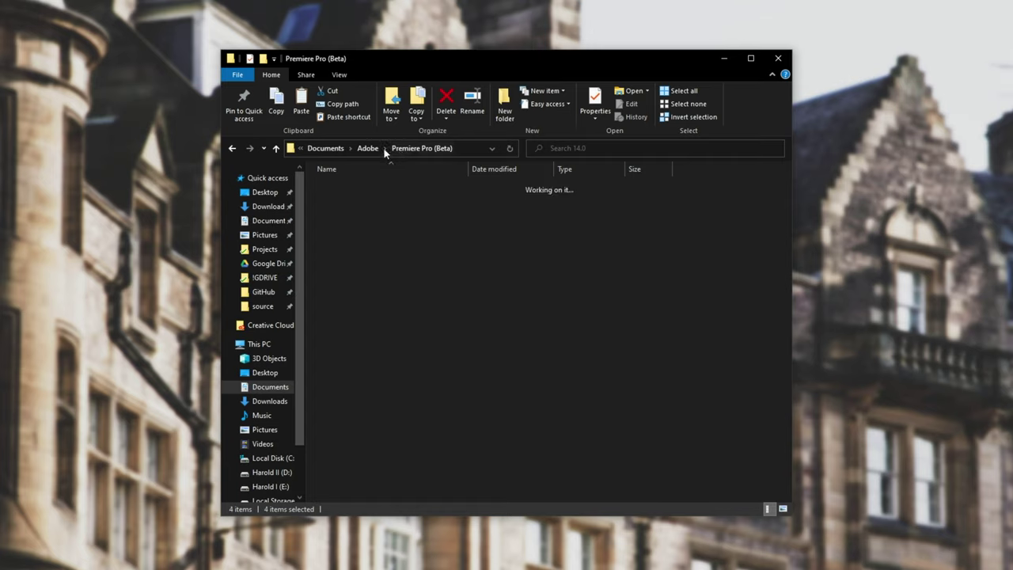
# Step: Create a new folder named 15.0 and paste the four copied items into it
pyautogui.click(503, 105)
pyautogui.write('15.0')
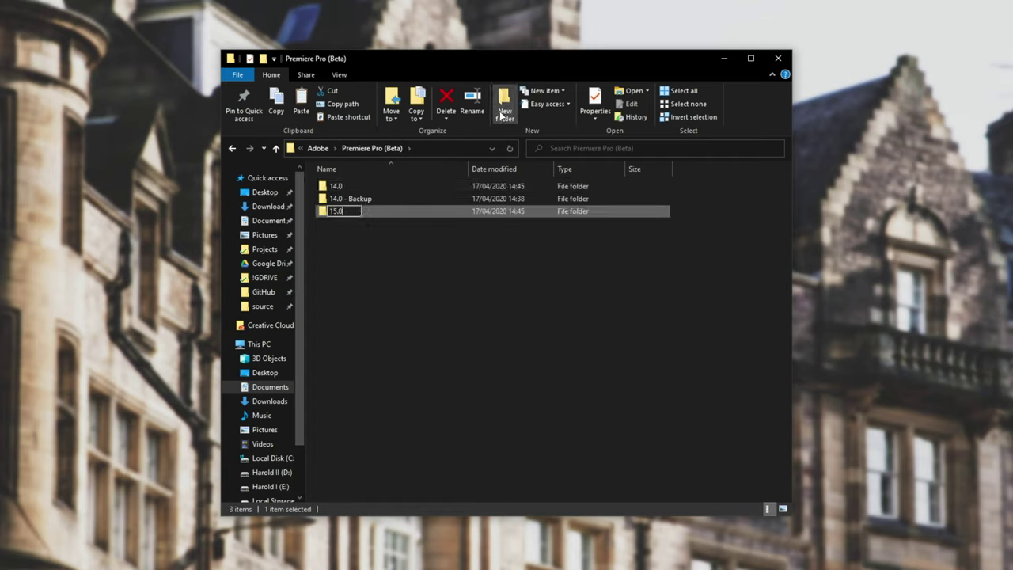
pyautogui.press('Return')
pyautogui.press('Return')
pyautogui.rightClick(364, 248)
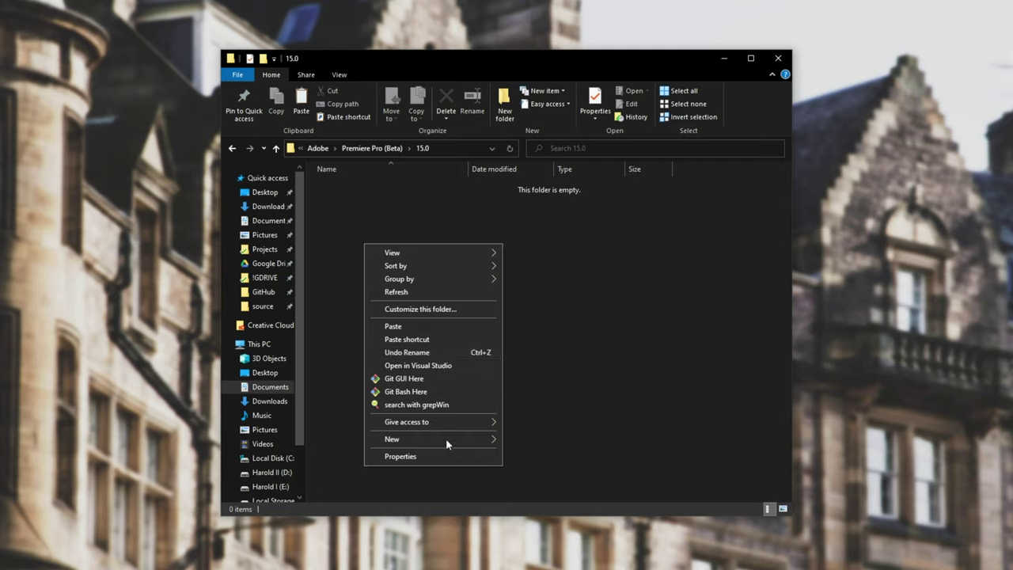
pyautogui.click(396, 326)
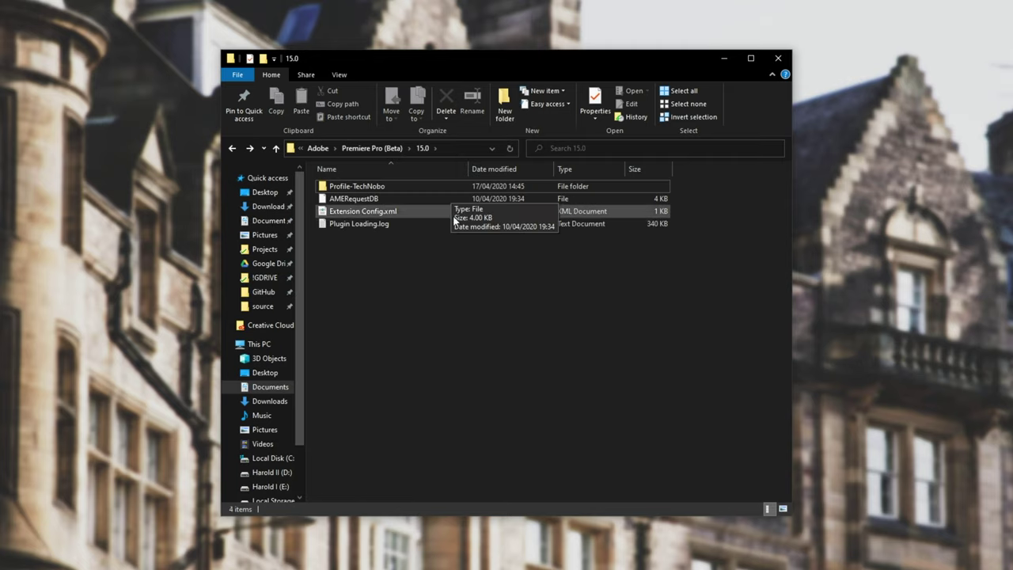
# Step: Delete the 15.0 folder and reopen the 14.0 folder to check its contents
pyautogui.click(398, 151)
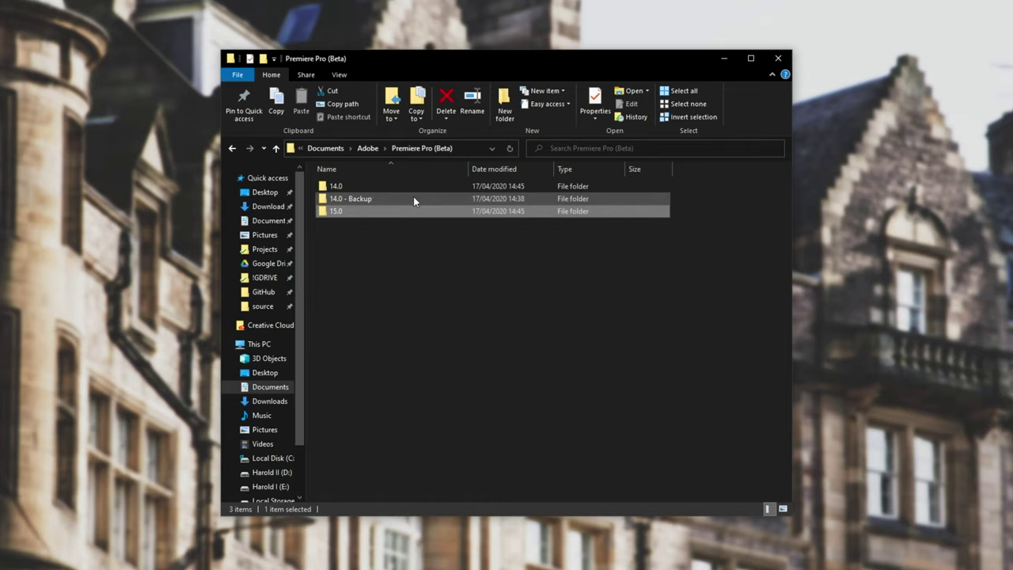
pyautogui.press('Delete')
pyautogui.doubleClick(386, 185)
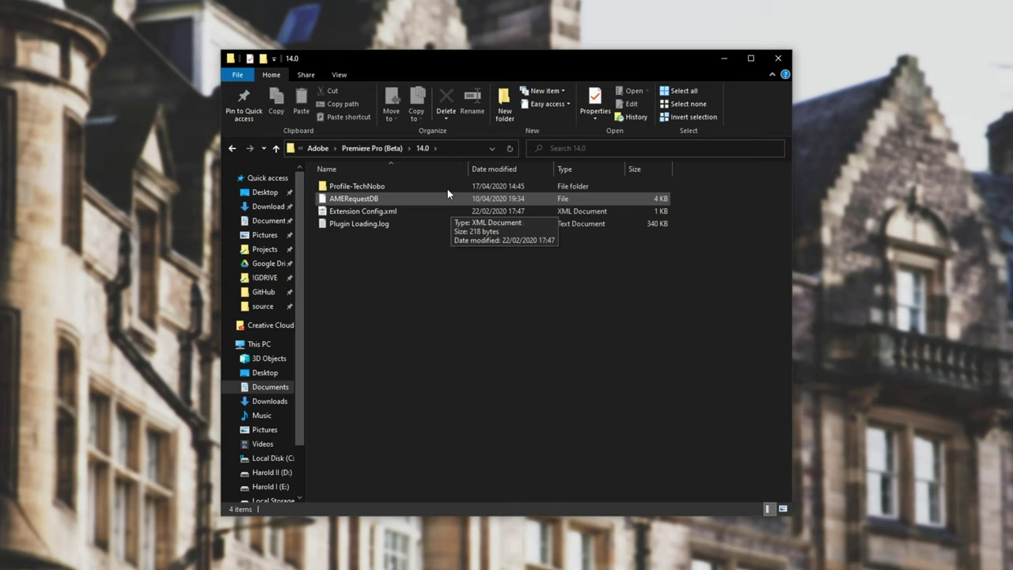
pyautogui.click(377, 149)
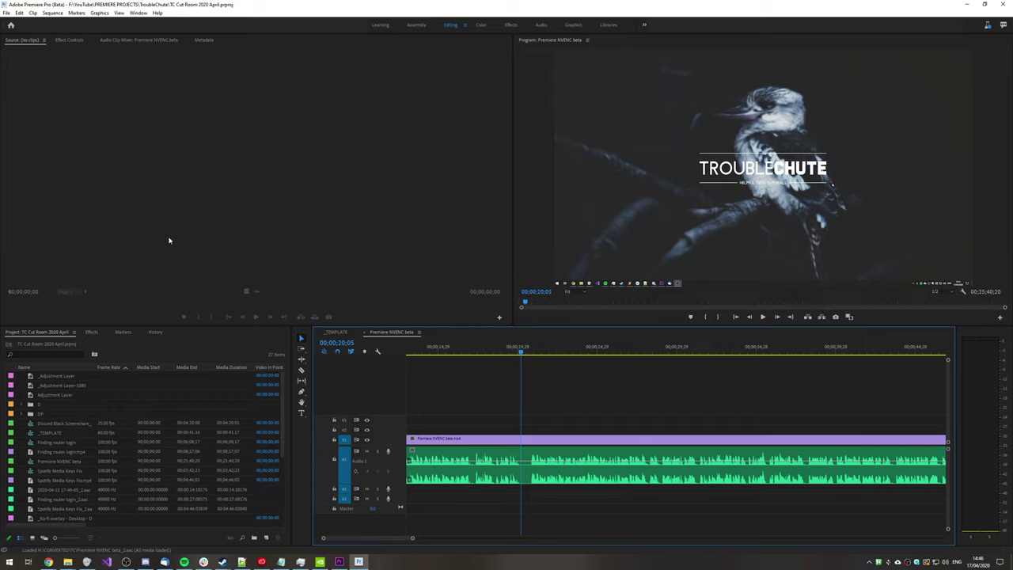
# Step: Check the OFTEN custom presets like Transform OUT 150 - 100, then place _Adjustment Layer on V2
pyautogui.click(92, 332)
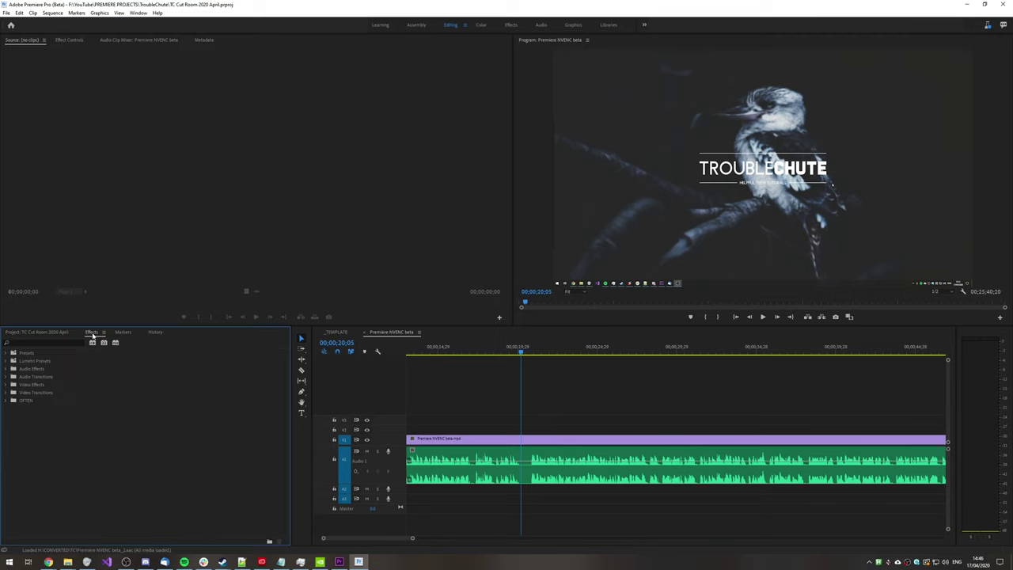
pyautogui.click(10, 399)
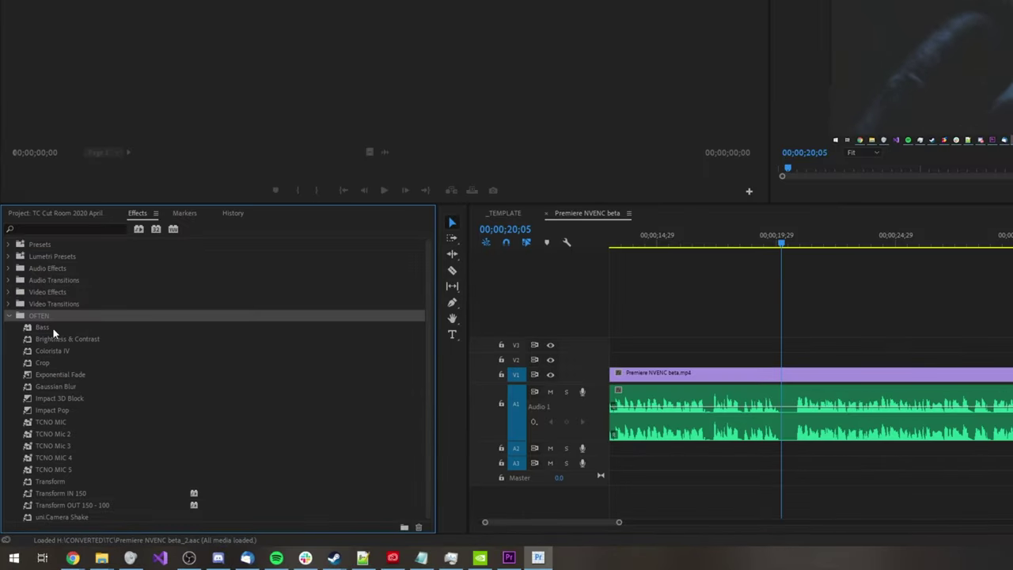
pyautogui.scroll(-1, 100, 455)
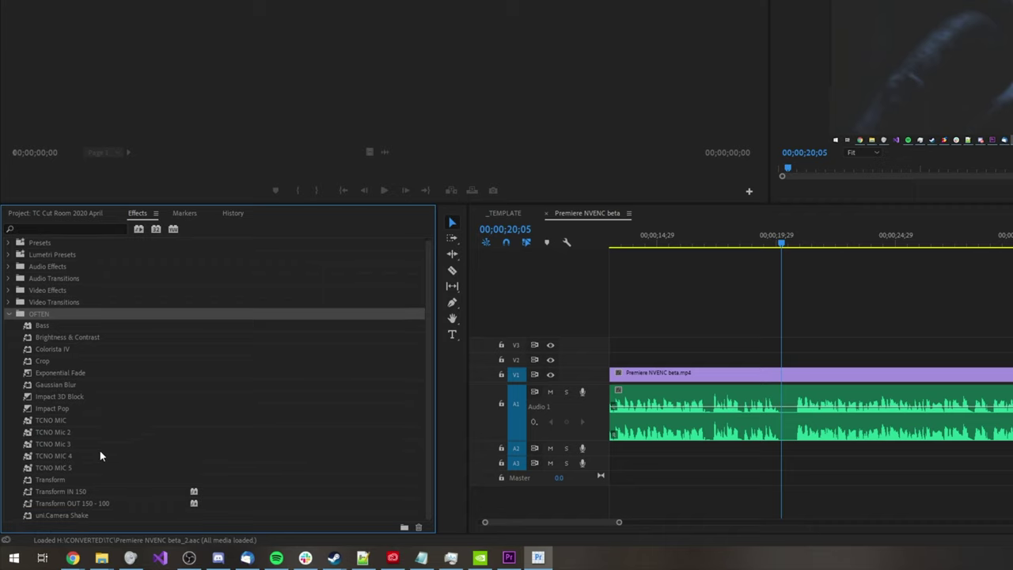
pyautogui.click(71, 501)
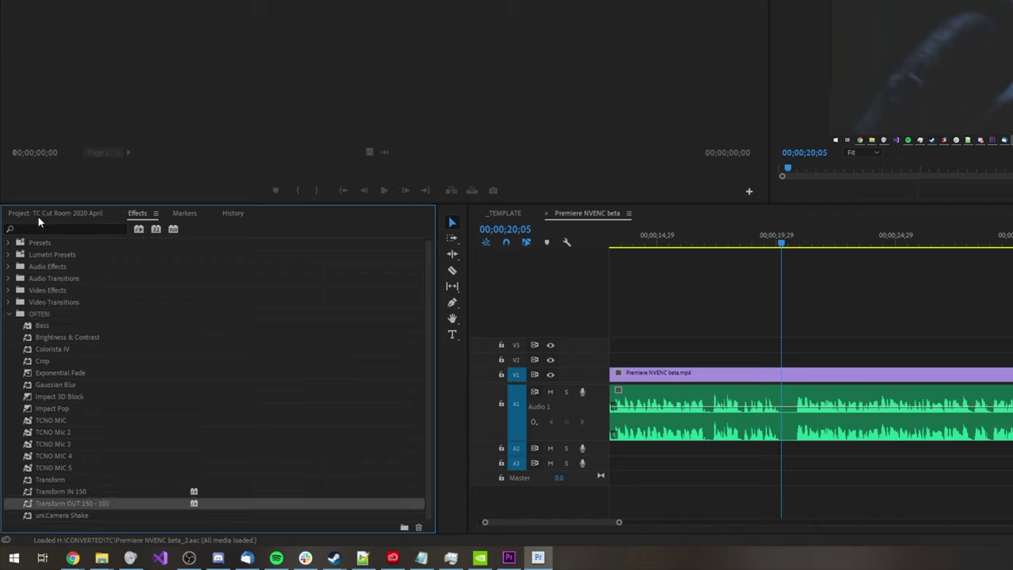
pyautogui.click(48, 212)
pyautogui.moveTo(75, 278); pyautogui.dragTo(750, 360)
# Step: Apply the Transform IN 150 preset to the adjustment layer and inspect its keyframes in Effect Controls
pyautogui.click(137, 213)
pyautogui.click(70, 490)
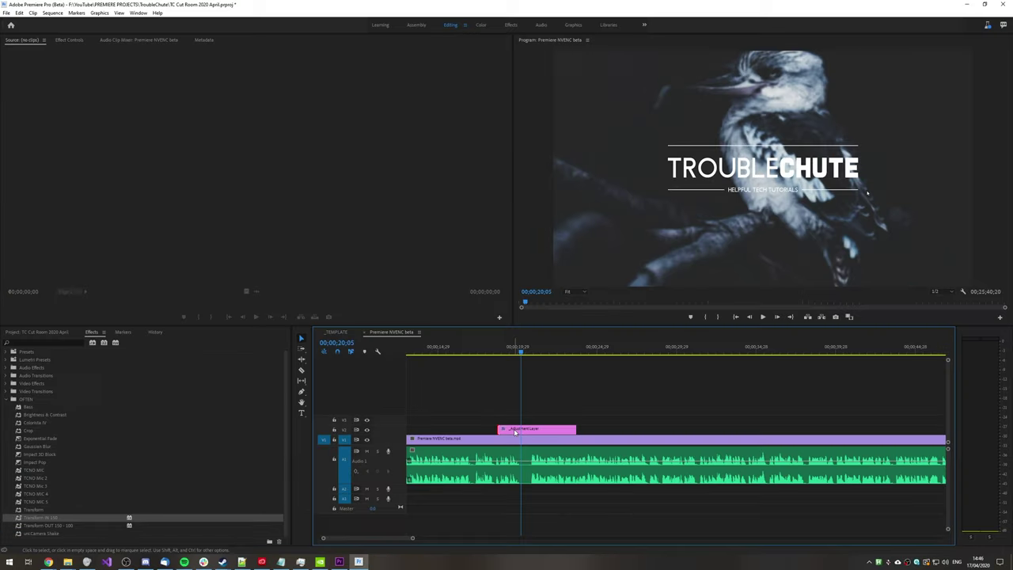
pyautogui.click(754, 360)
pyautogui.click(101, 0)
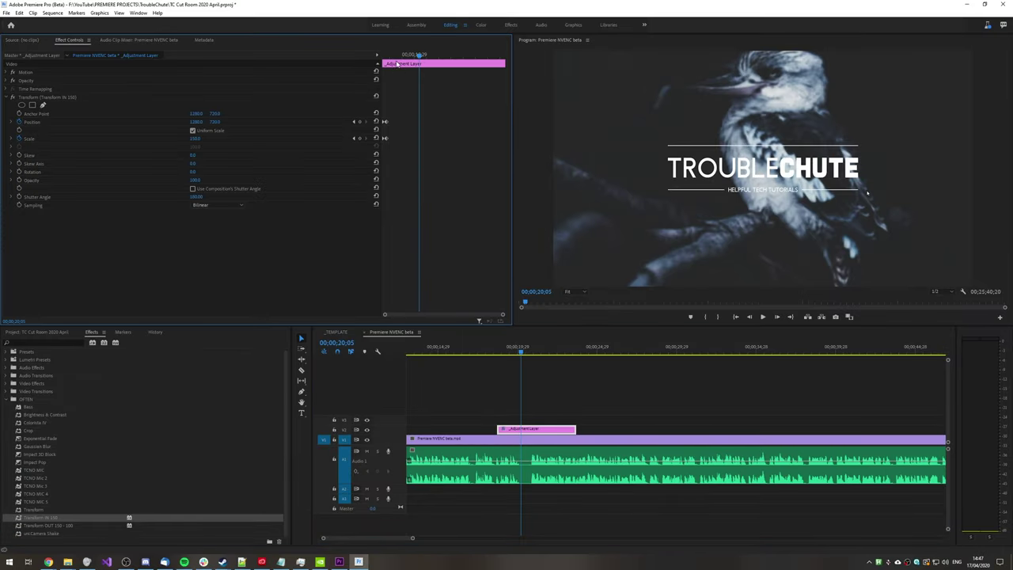
pyautogui.moveTo(398, 63); pyautogui.dragTo(387, 61)
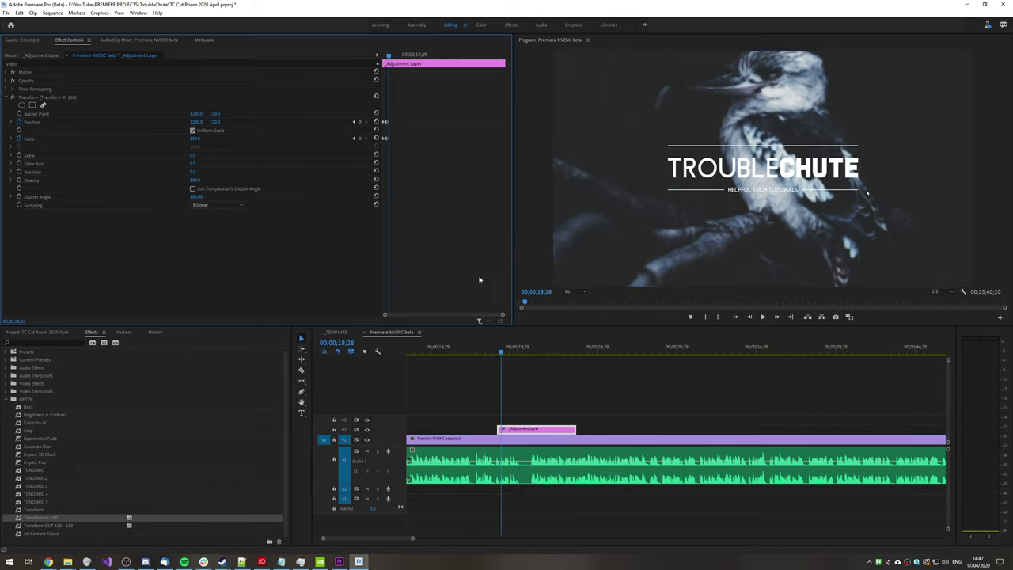
# Step: Delete the _Adjustment Layer from the timeline, leaving only the footage clip
pyautogui.click(537, 432)
pyautogui.press('Delete')
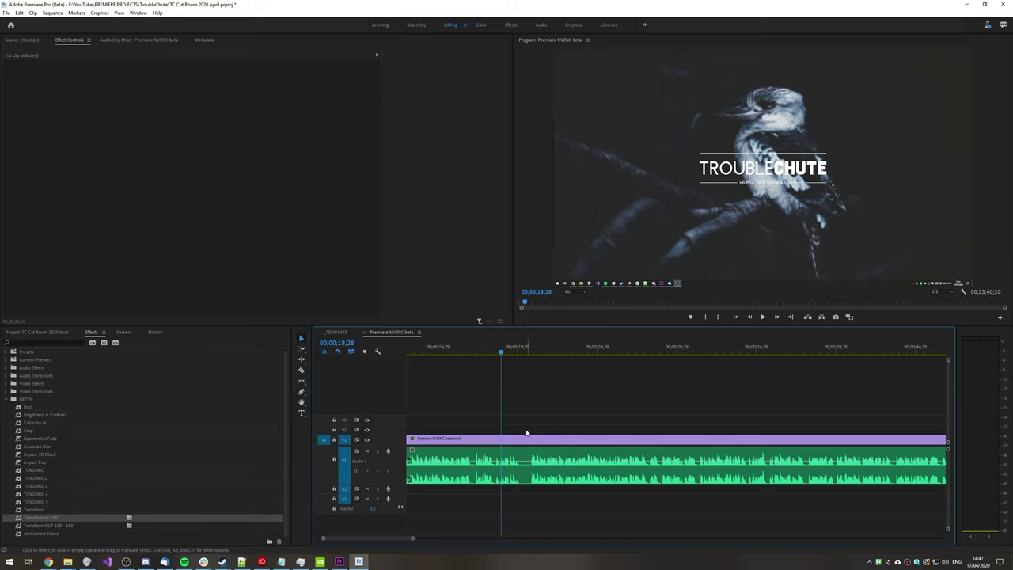
pyautogui.moveTo(511, 348); pyautogui.dragTo(520, 351)
# Step: In Keyboard Shortcuts, set the Keyboard Layout Preset to MAIN
pyautogui.click(19, 13)
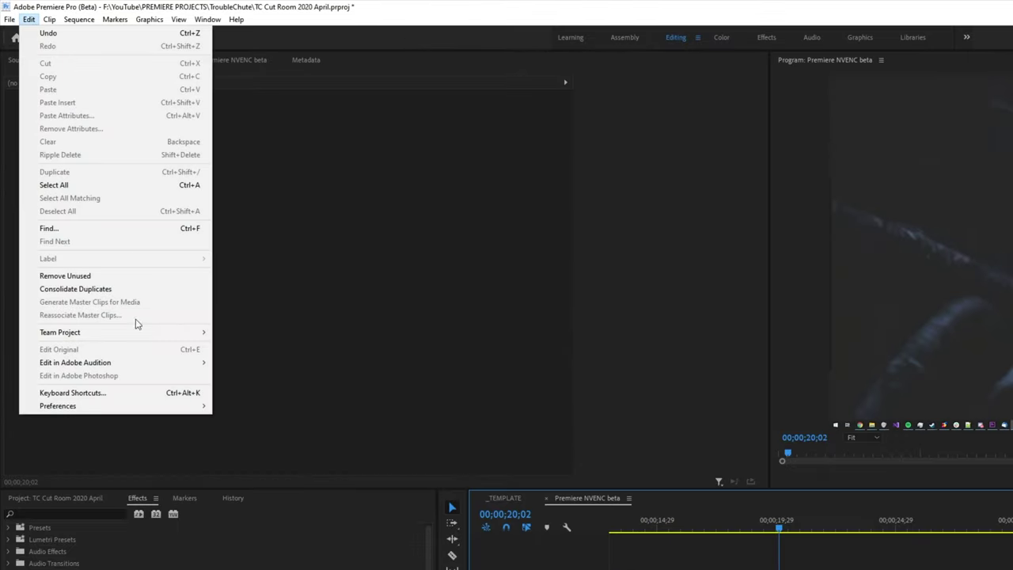
pyautogui.click(134, 392)
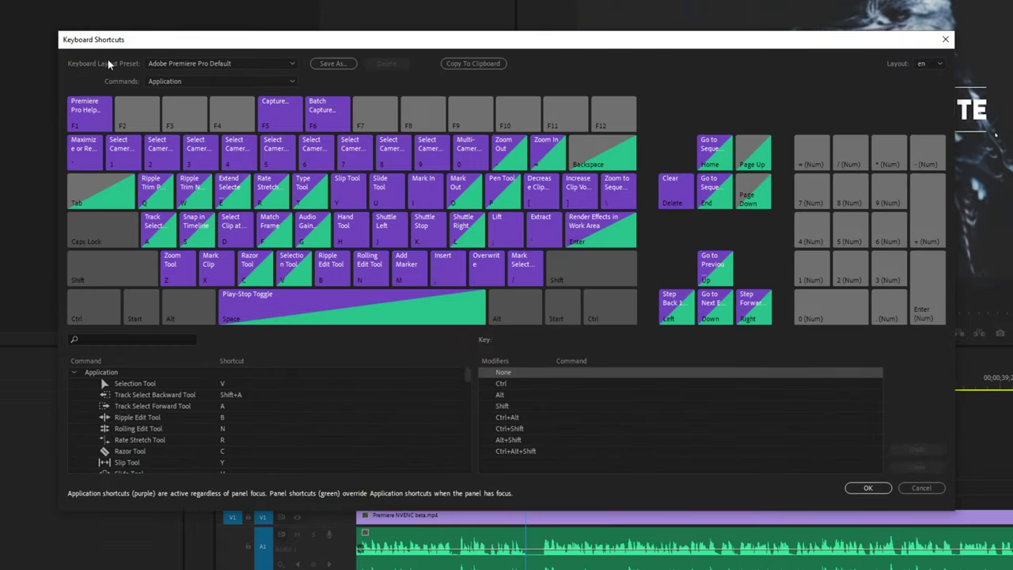
pyautogui.click(173, 66)
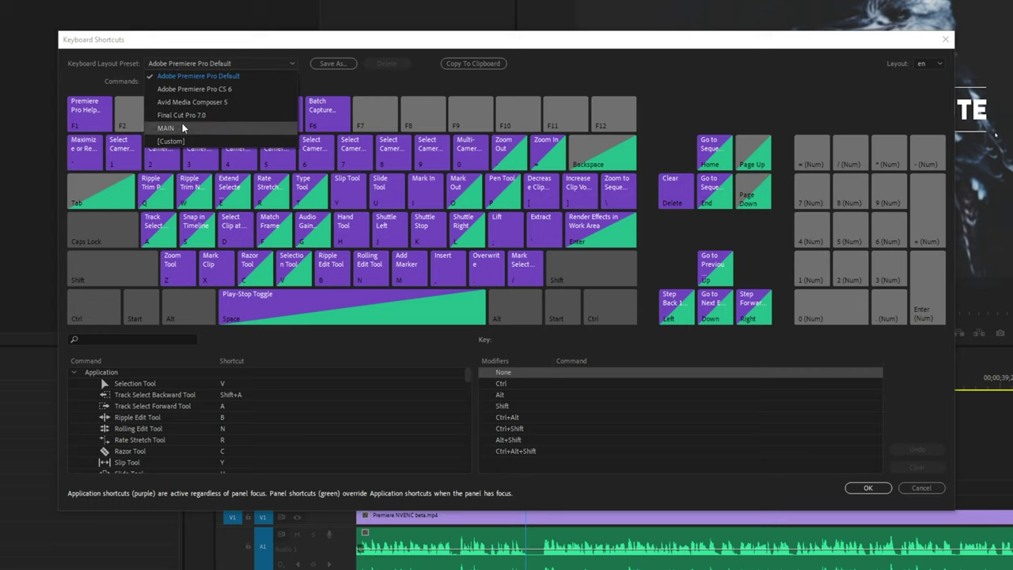
pyautogui.click(168, 128)
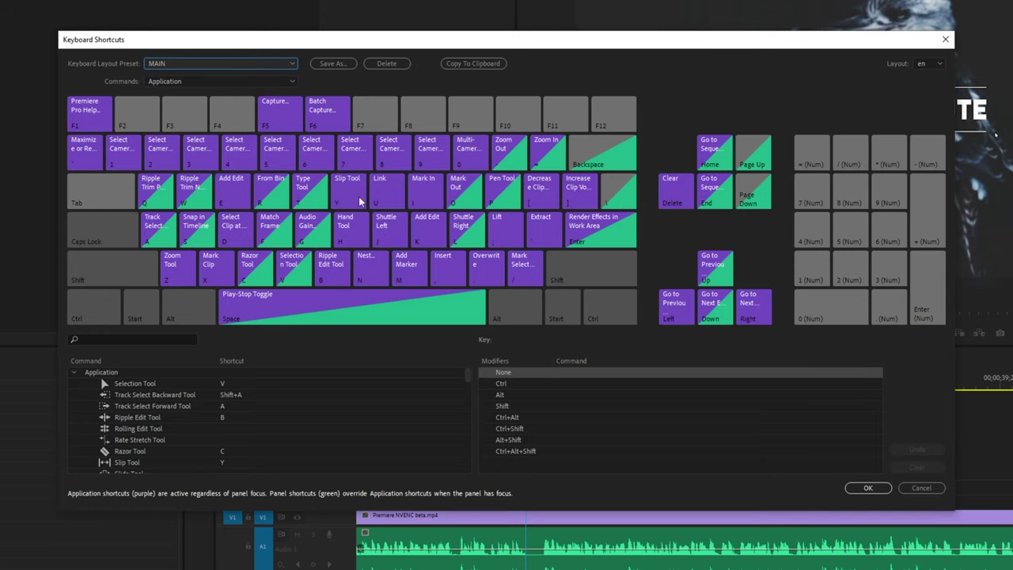
pyautogui.click(260, 66)
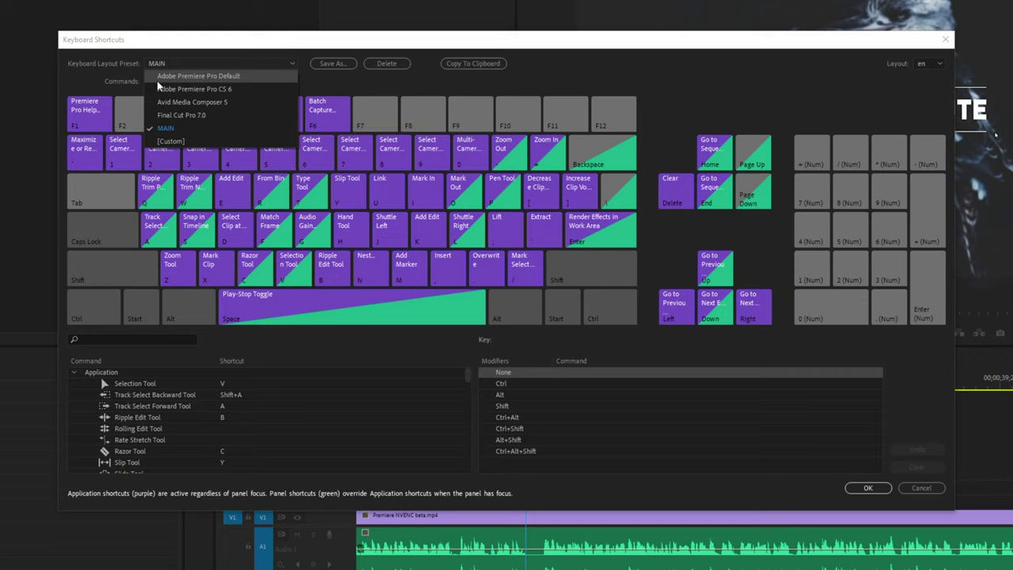
pyautogui.click(280, 63)
# Step: Confirm saving the shortcut preset as MAIN, then cancel a second save prompt
pyautogui.click(332, 63)
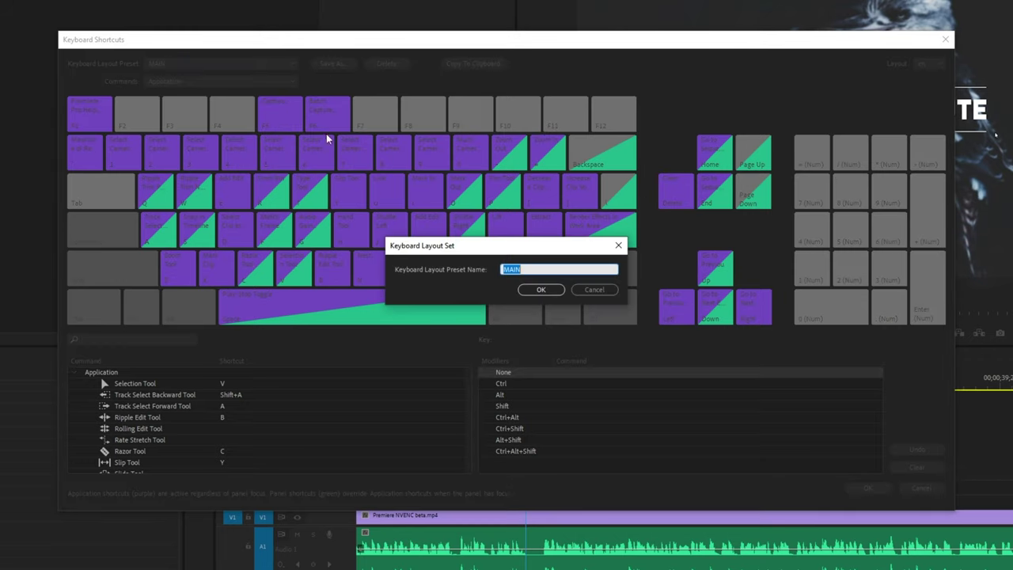
pyautogui.click(599, 290)
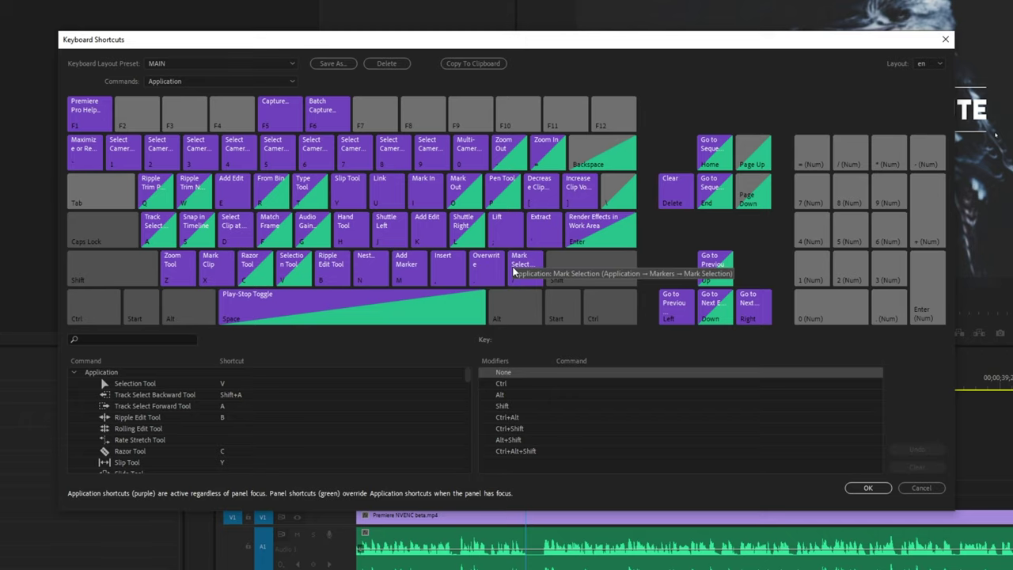
pyautogui.click(338, 67)
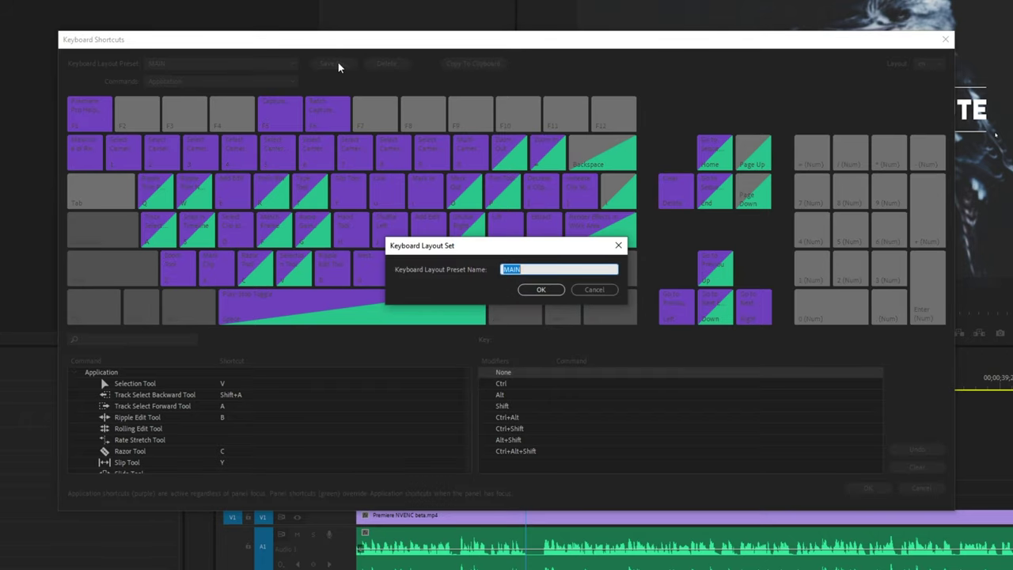
pyautogui.click(590, 291)
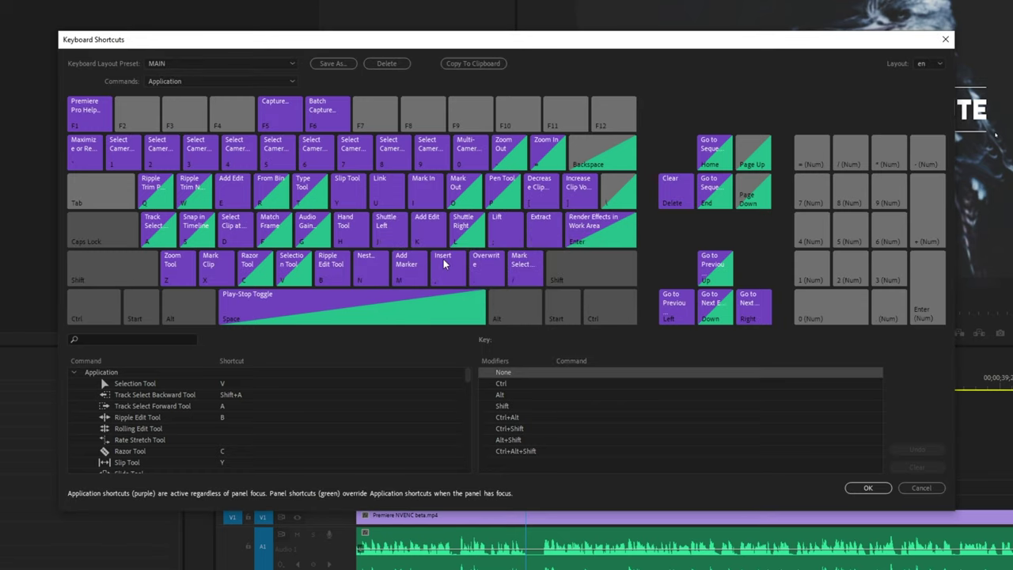
# Step: Accept the MAIN shortcuts and split the clip at the playhead with Ctrl+K
pyautogui.click(861, 488)
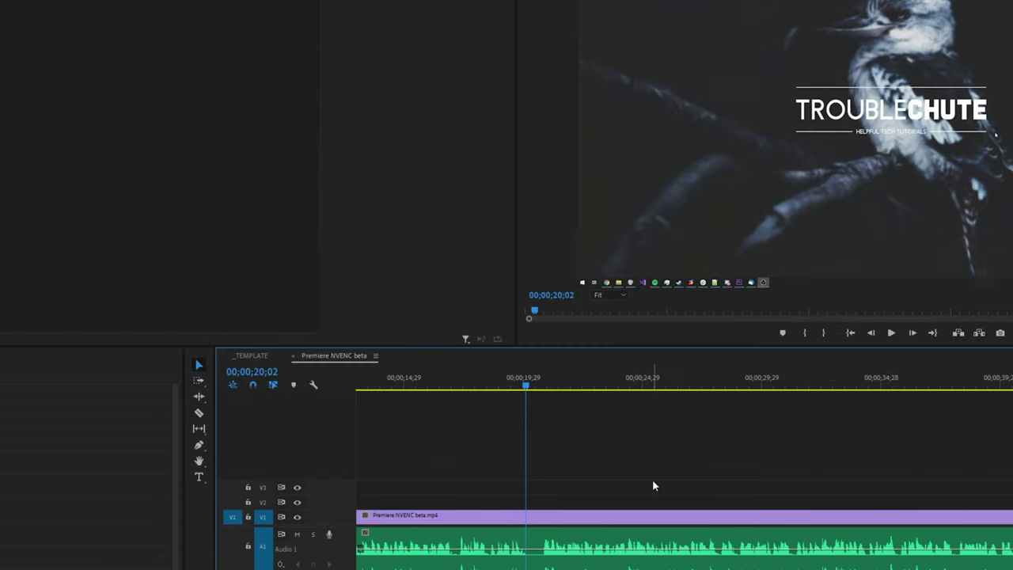
pyautogui.hotkey('ctrl', 'k')
pyautogui.click(565, 391)
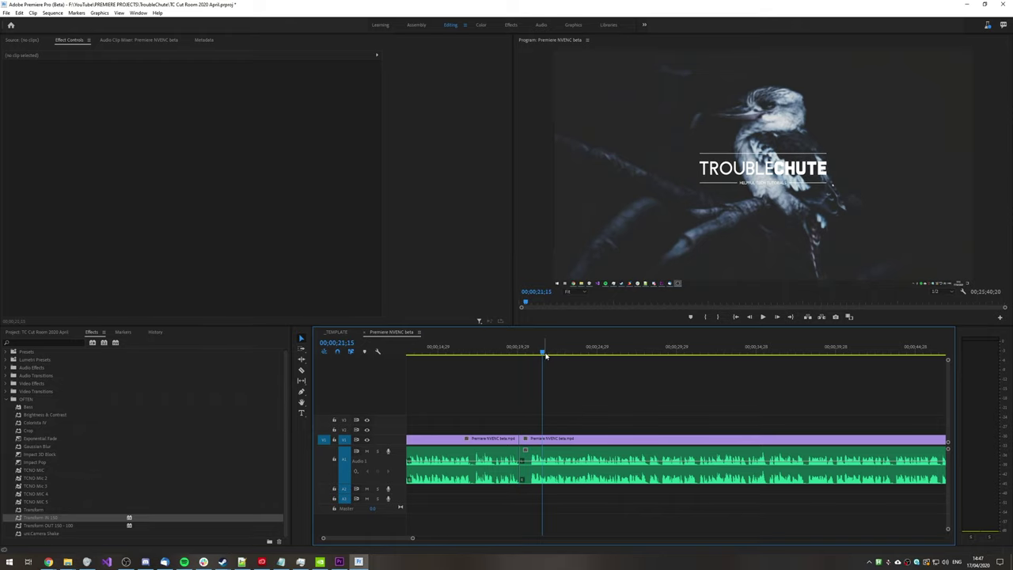
# Step: Ripple-trim after the edit twice with Q, then return the playhead to 19;05
pyautogui.click(599, 352)
pyautogui.press('q')
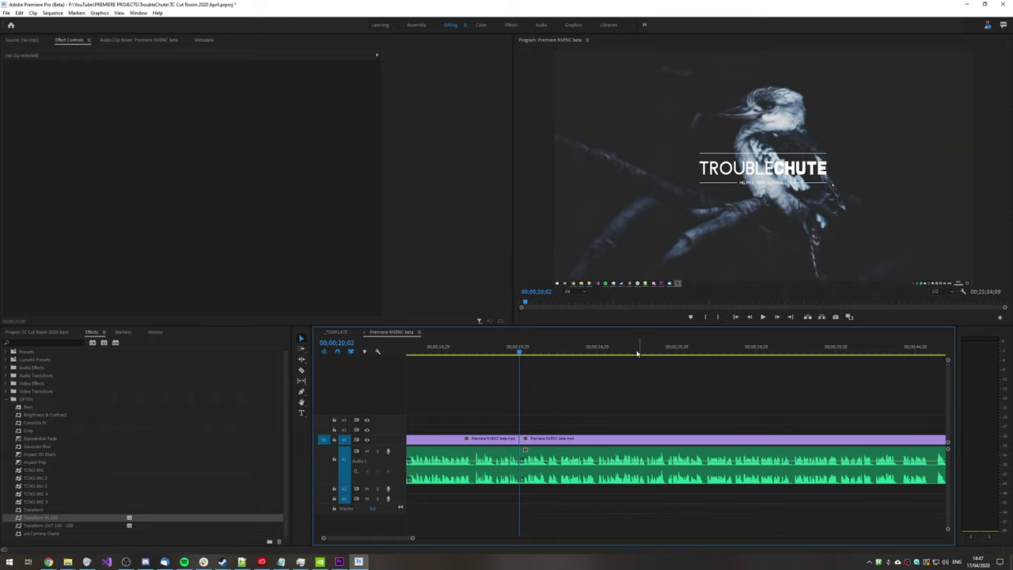
pyautogui.click(561, 352)
pyautogui.press('q')
pyautogui.click(506, 352)
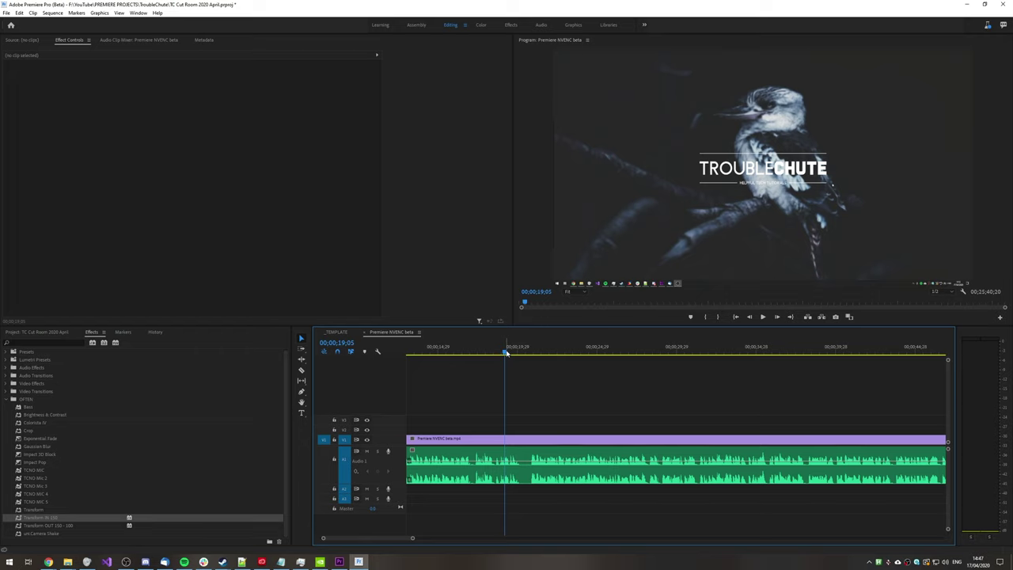
pyautogui.scroll(5, 539, 358)
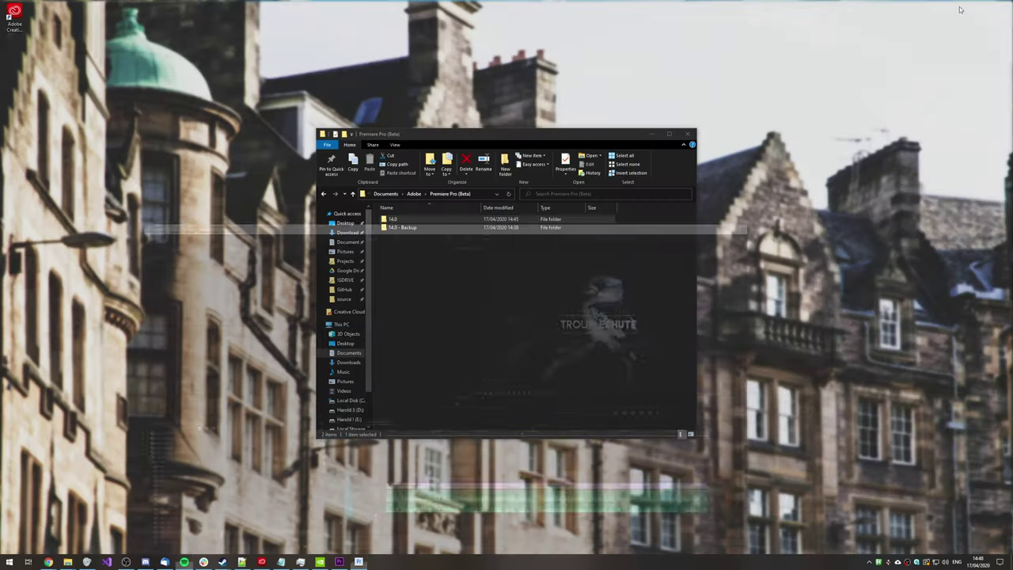
# Step: Minimize Premiere and bring the Premiere Pro (Beta) folder in File Explorer to the front
pyautogui.click(966, 4)
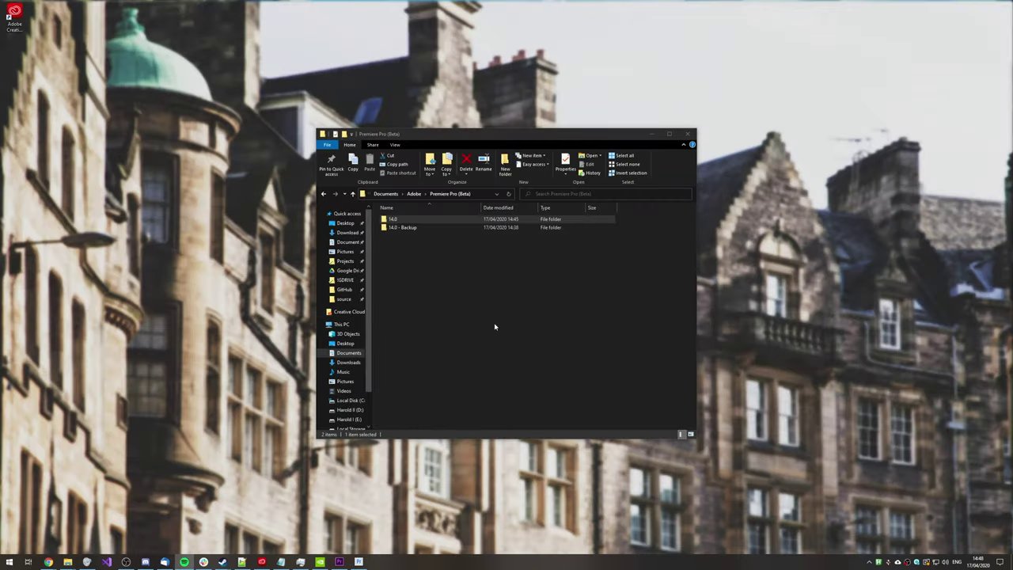
pyautogui.click(421, 227)
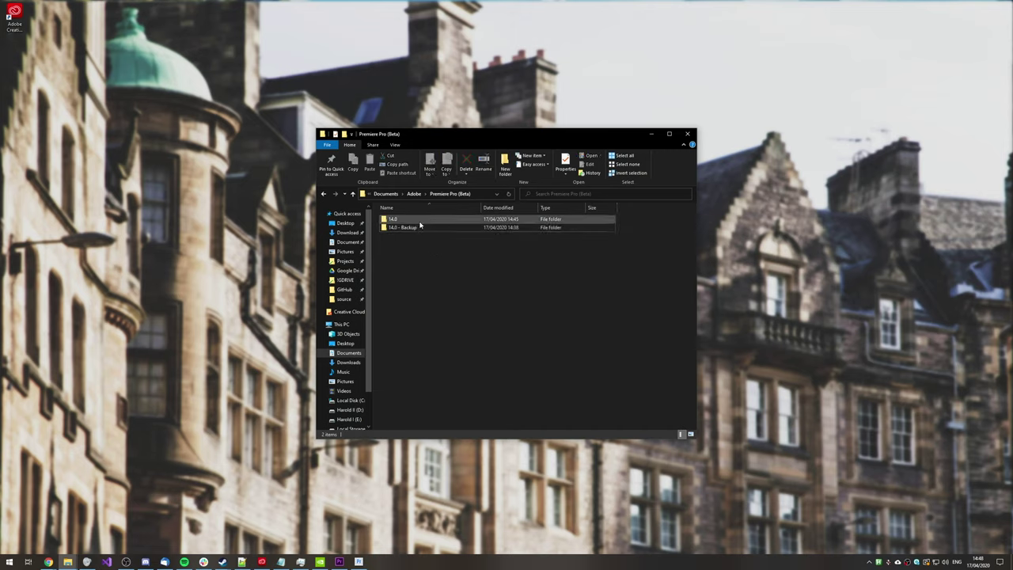
pyautogui.click(419, 221)
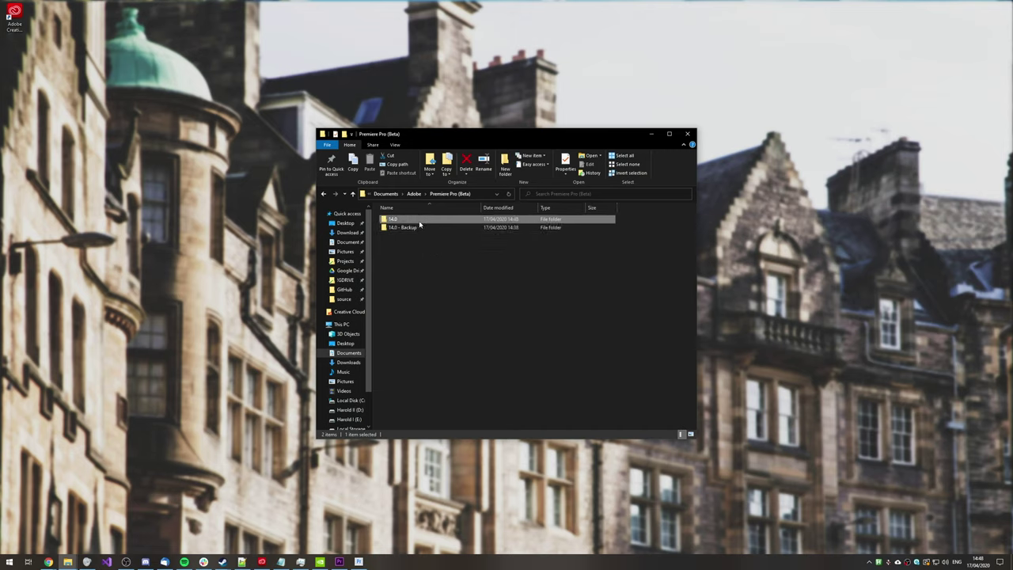
# Step: Start renaming 14.0 - Backup but keep its original name, then clear the selection
pyautogui.click(400, 228)
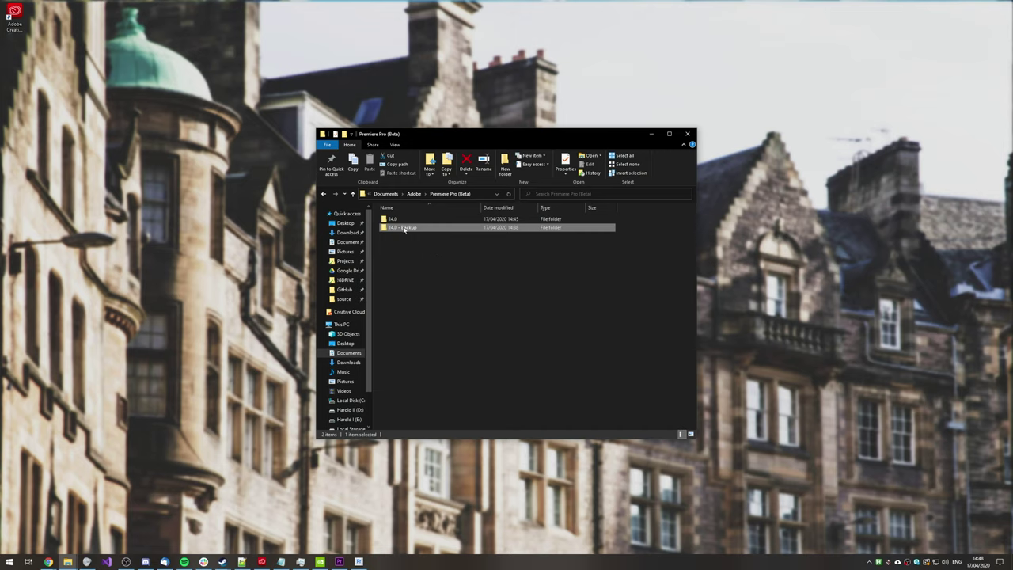
pyautogui.click(401, 228)
pyautogui.press('End')
pyautogui.hotkey('ctrl', 'shift', 'Left')
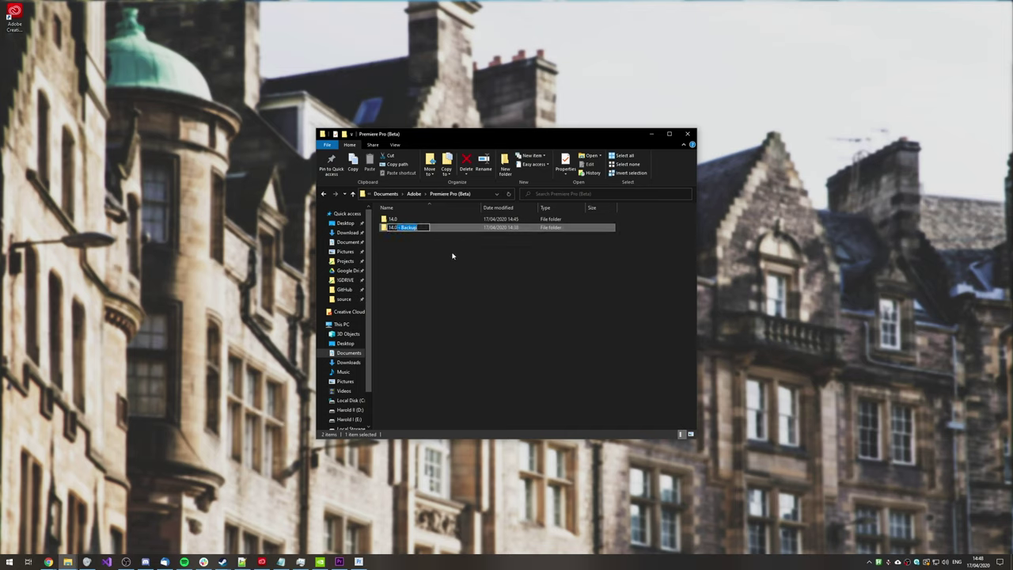
pyautogui.press('Return')
pyautogui.click(445, 264)
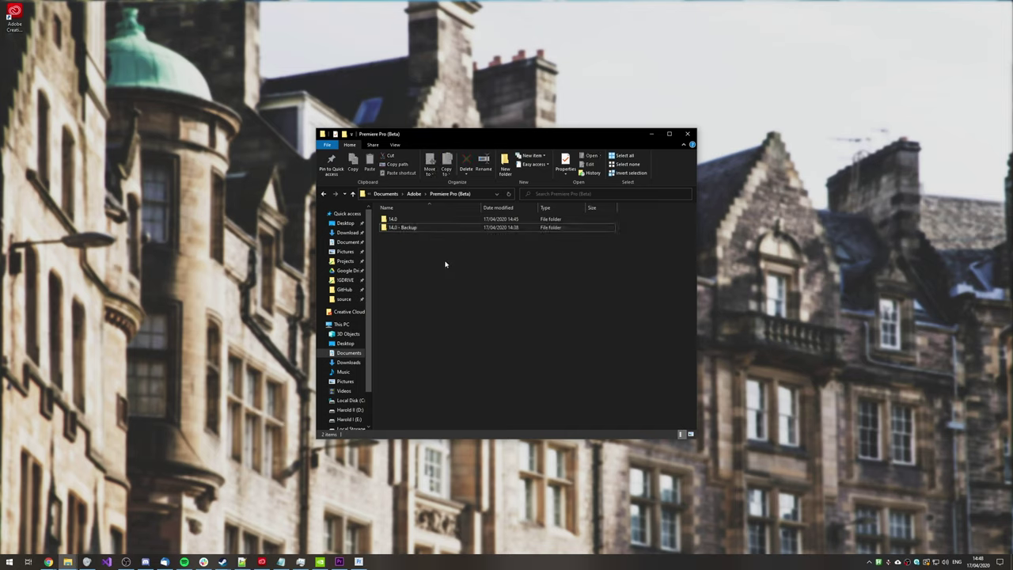